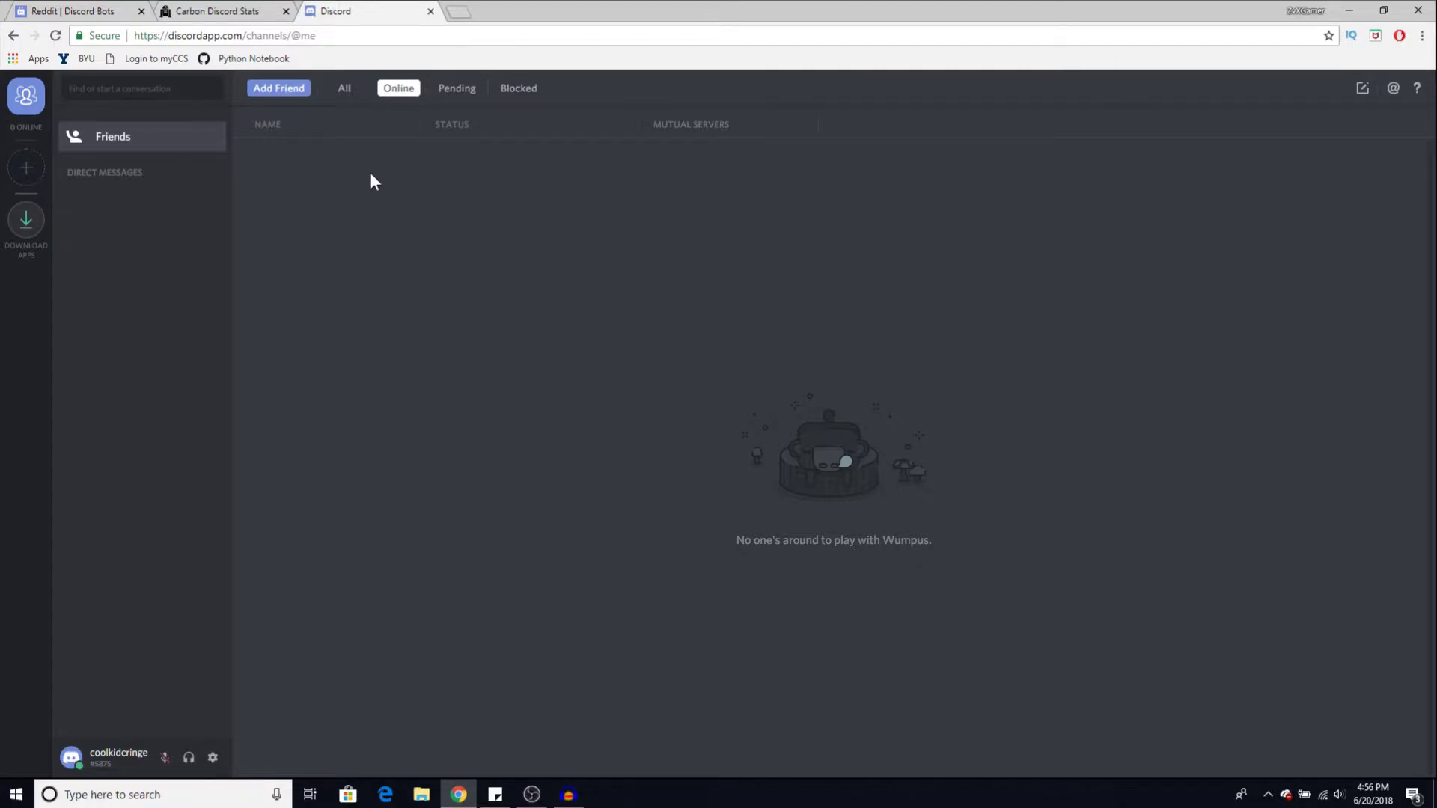
# Step: Create a brand-new Discord server named 'test'
pyautogui.click(39, 172)
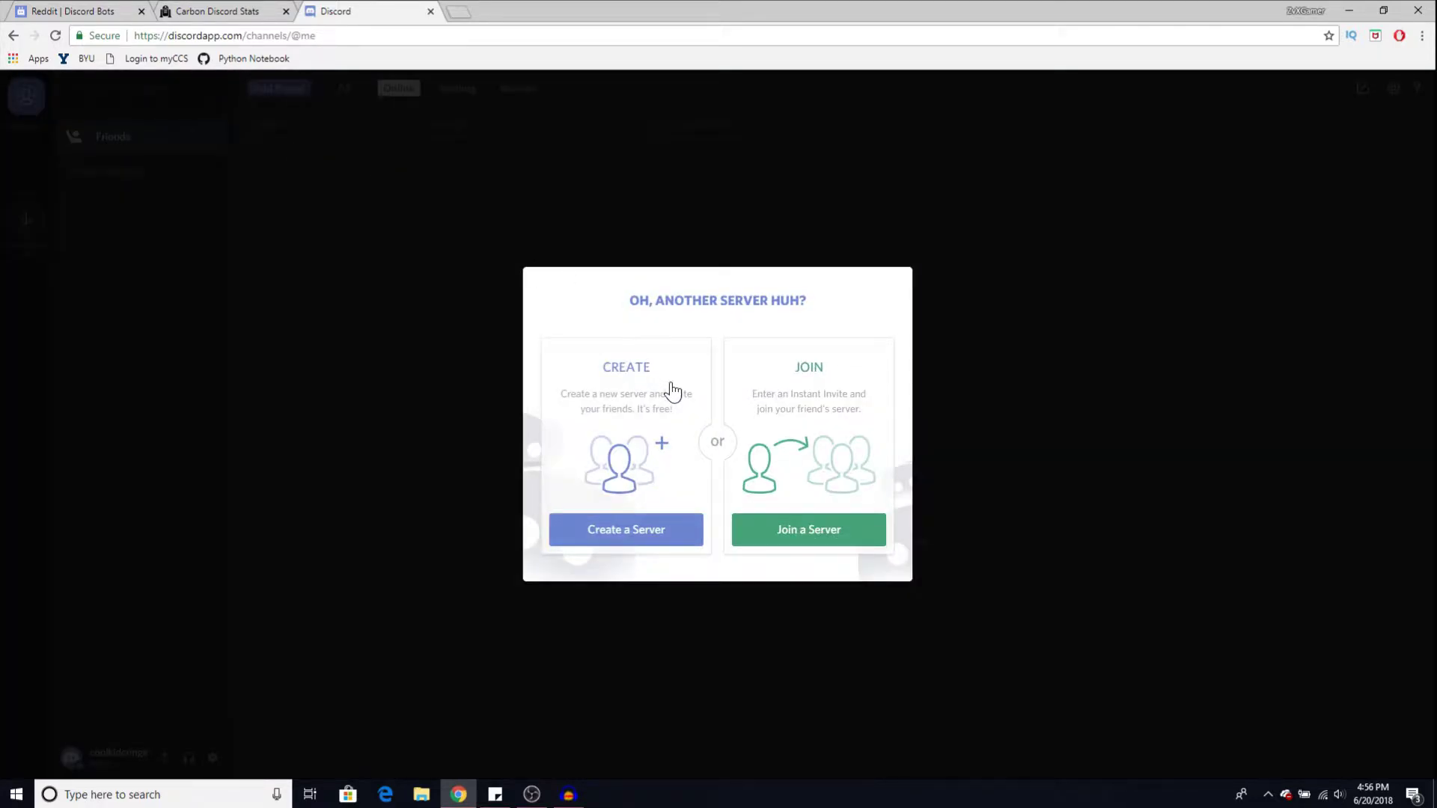
pyautogui.click(632, 544)
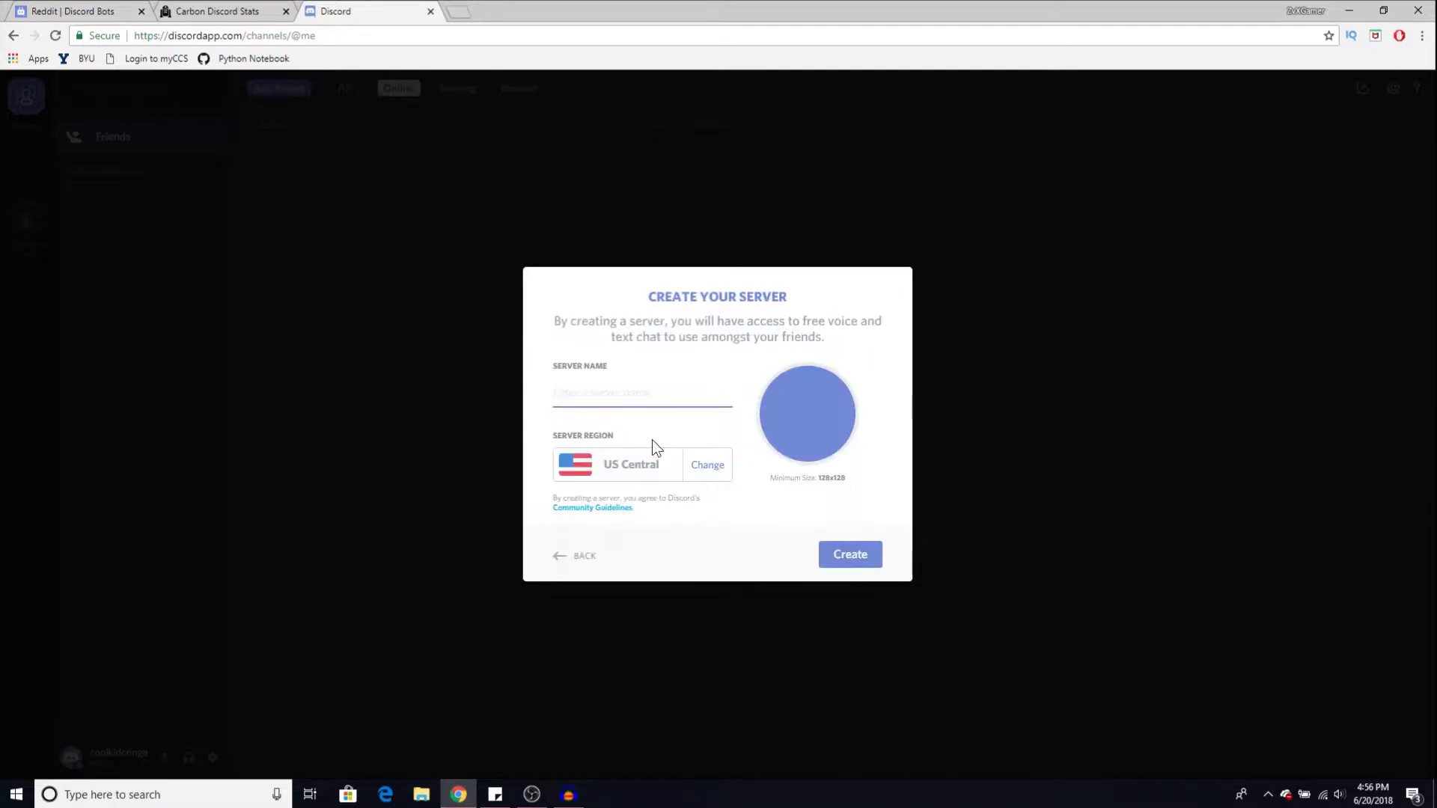
pyautogui.write('test')
pyautogui.press('Return')
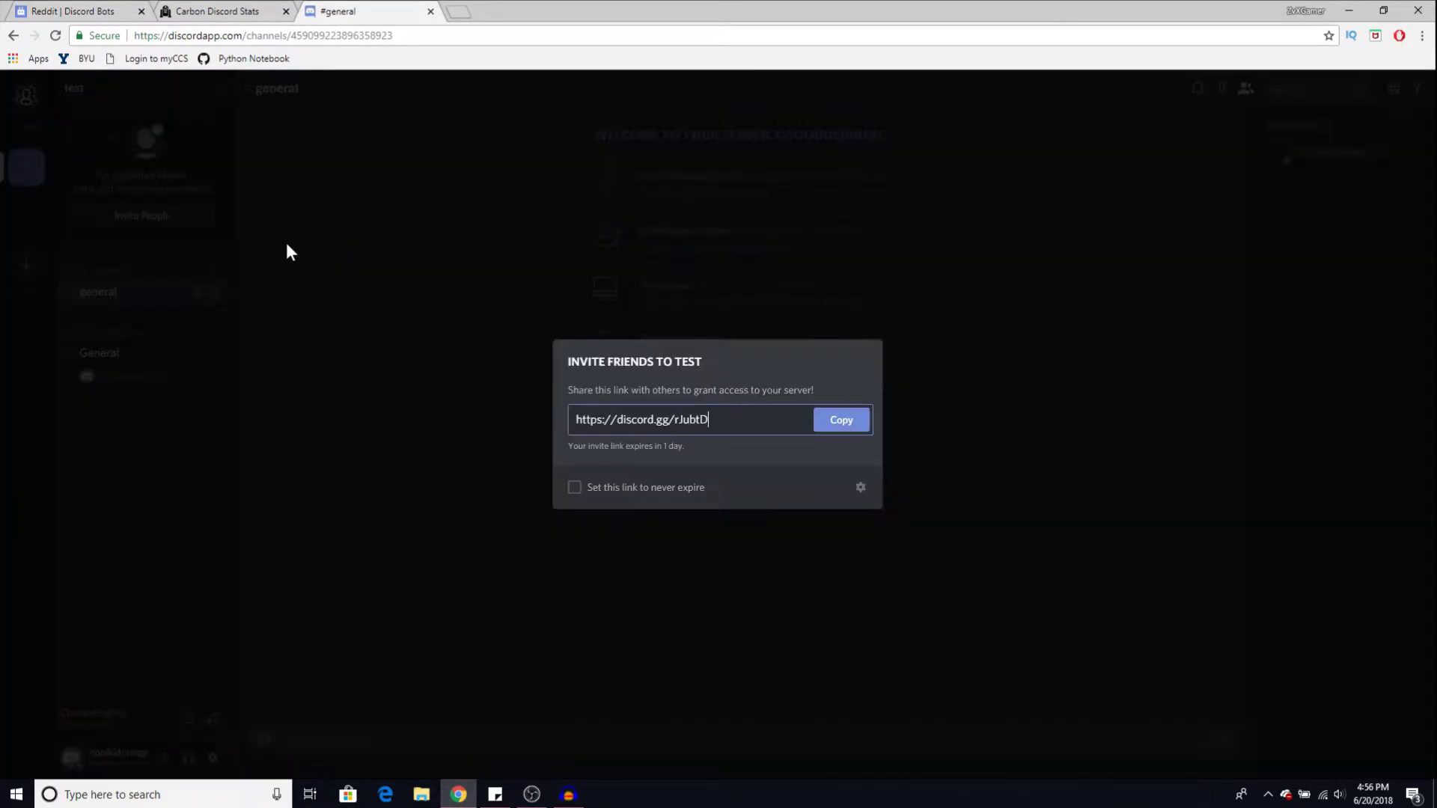
# Step: Dismiss the invite-friends prompt and disconnect from the General voice channel
pyautogui.click(913, 417)
pyautogui.click(212, 718)
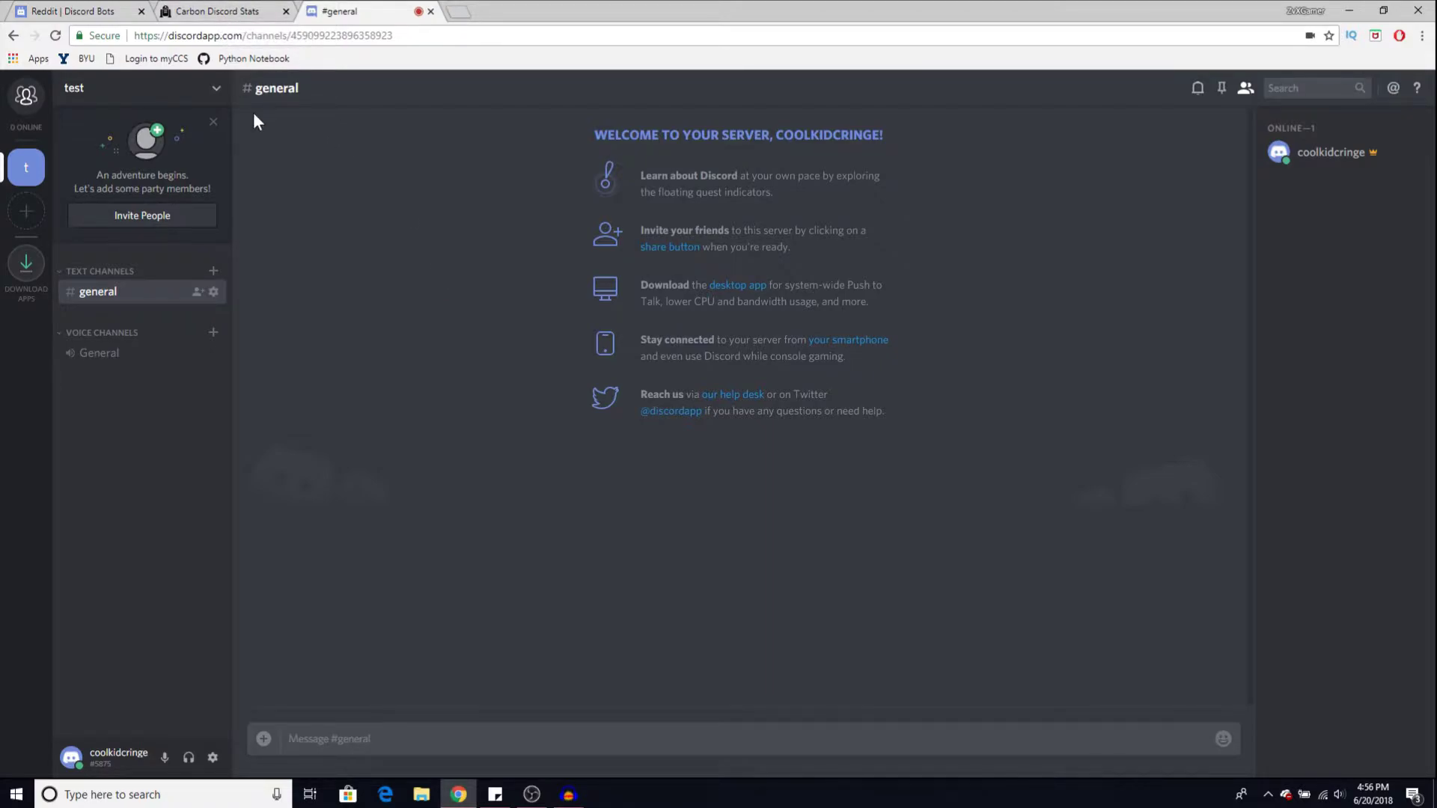
pyautogui.click(210, 12)
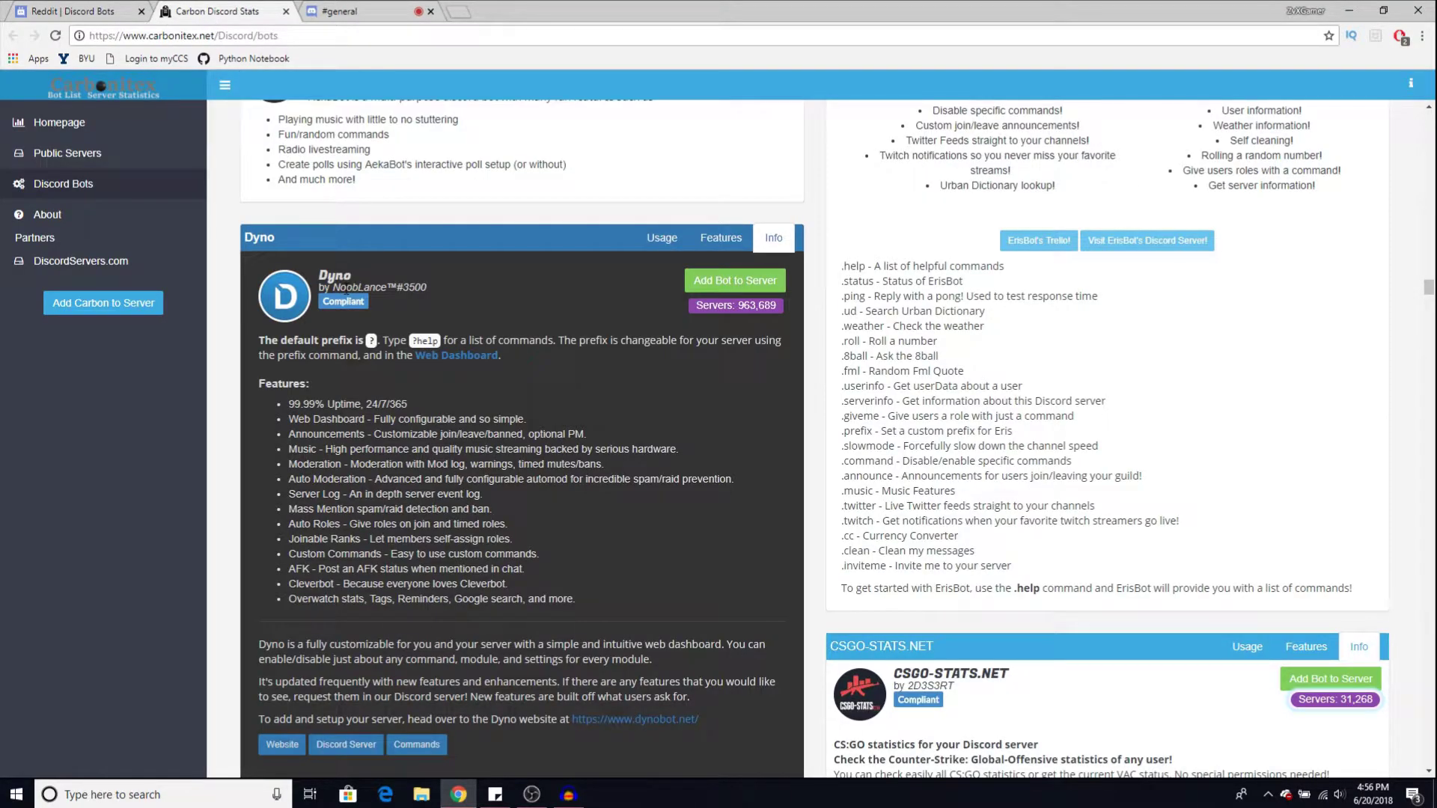
# Step: Browse the Carbon Discord Stats bot list, then return to the Reddit bot's Discord Bots page
pyautogui.scroll(6, 617, 348)
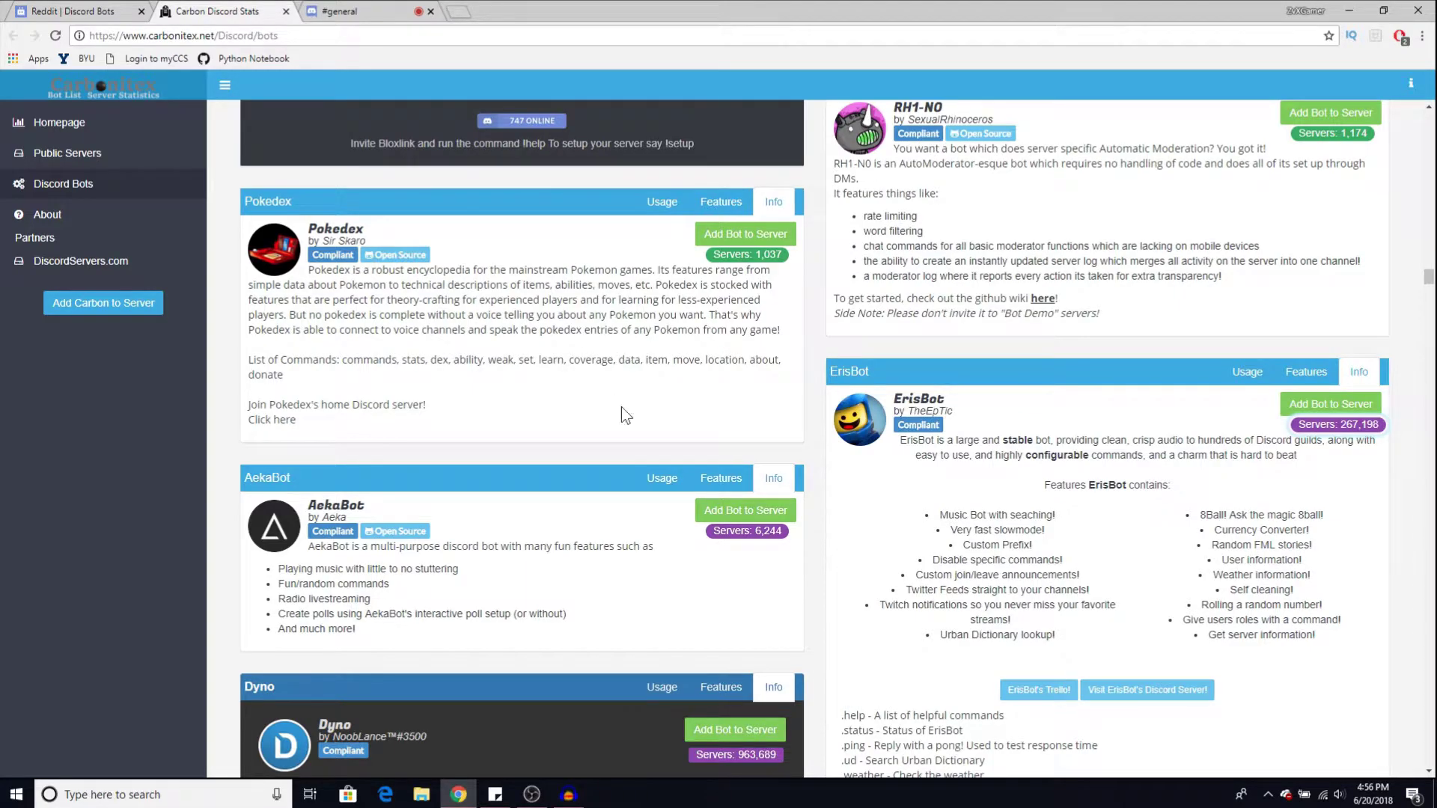
pyautogui.scroll(5, 712, 422)
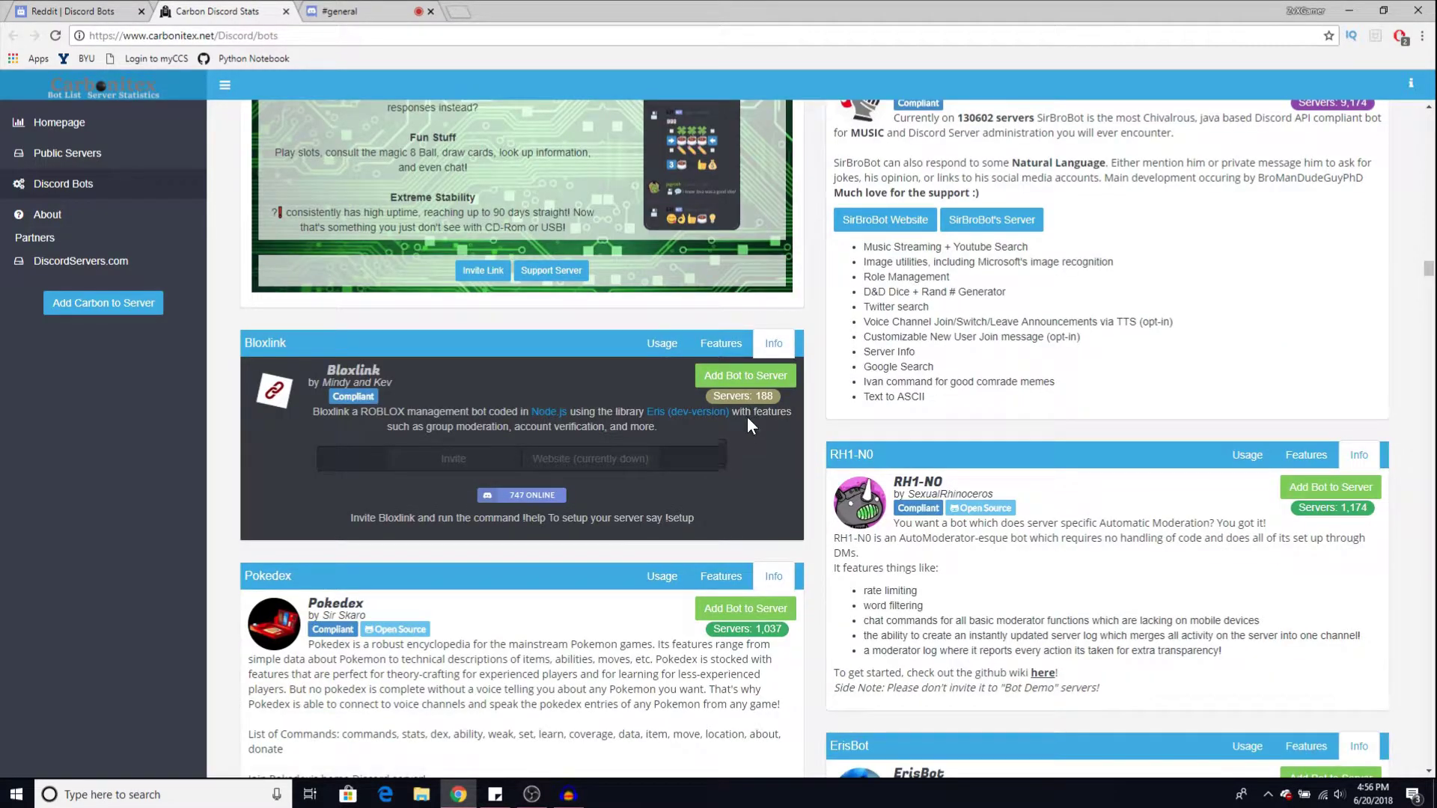
pyautogui.scroll(-5, 756, 410)
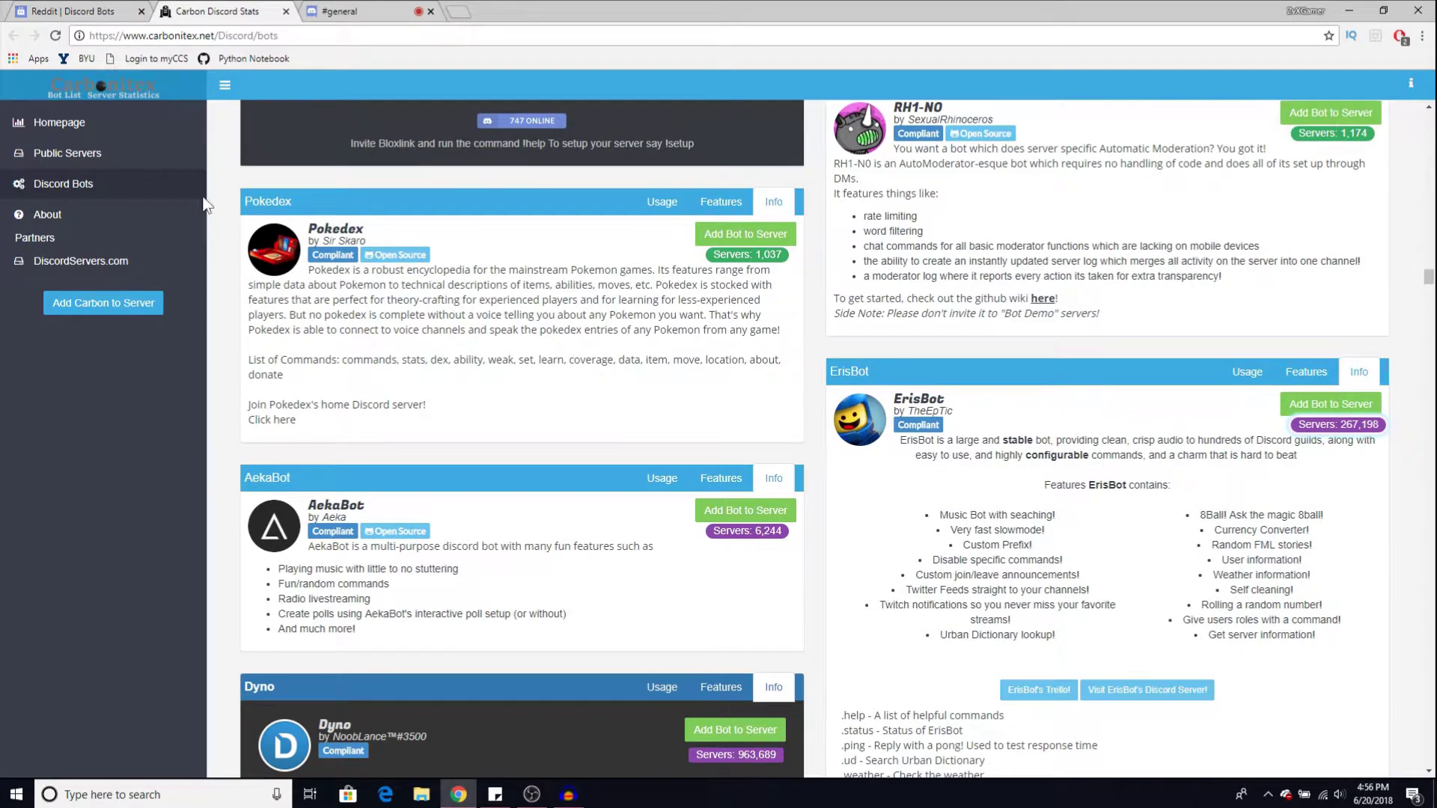
pyautogui.click(74, 15)
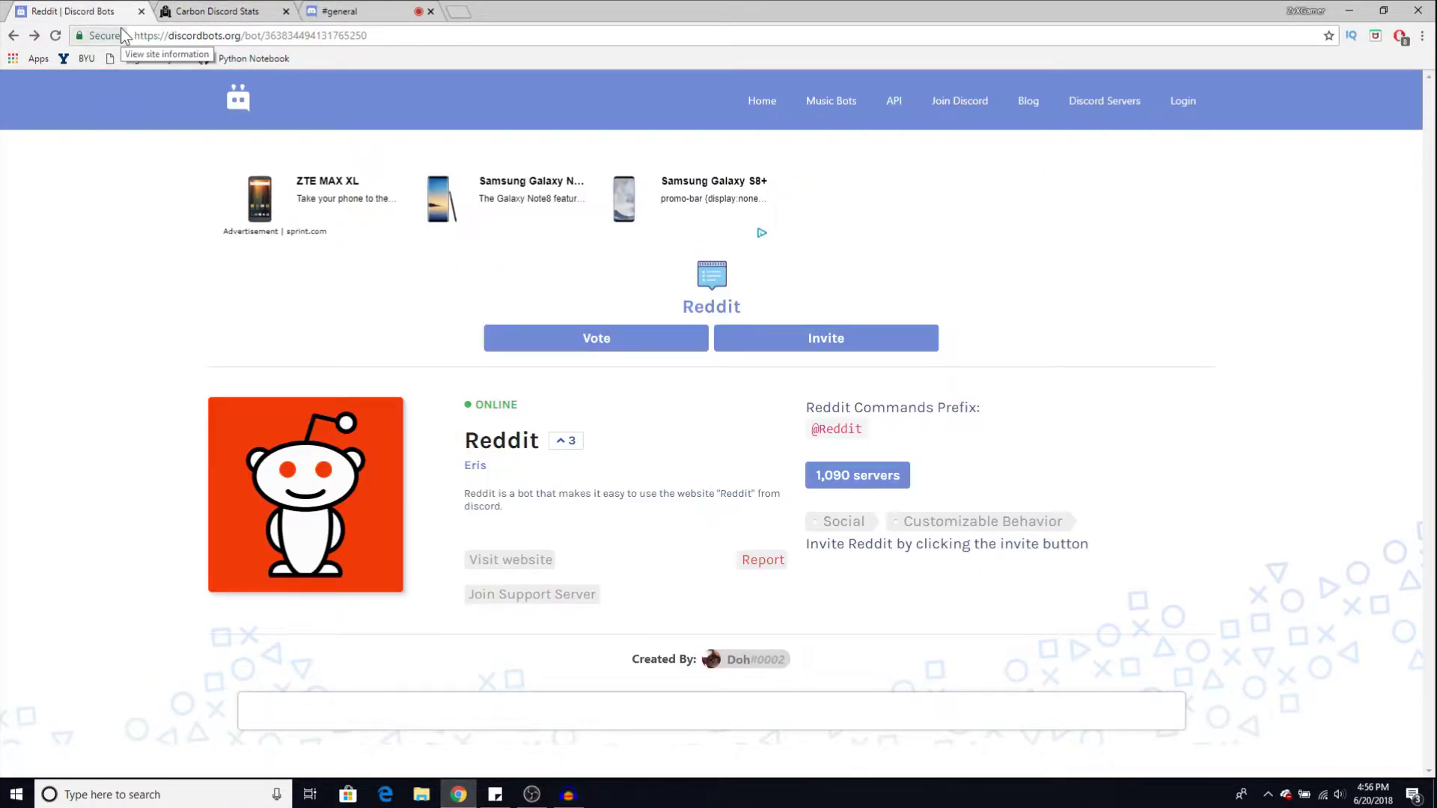
# Step: Go to the Music Bots category and start inviting MedalBot from its card
pyautogui.click(836, 109)
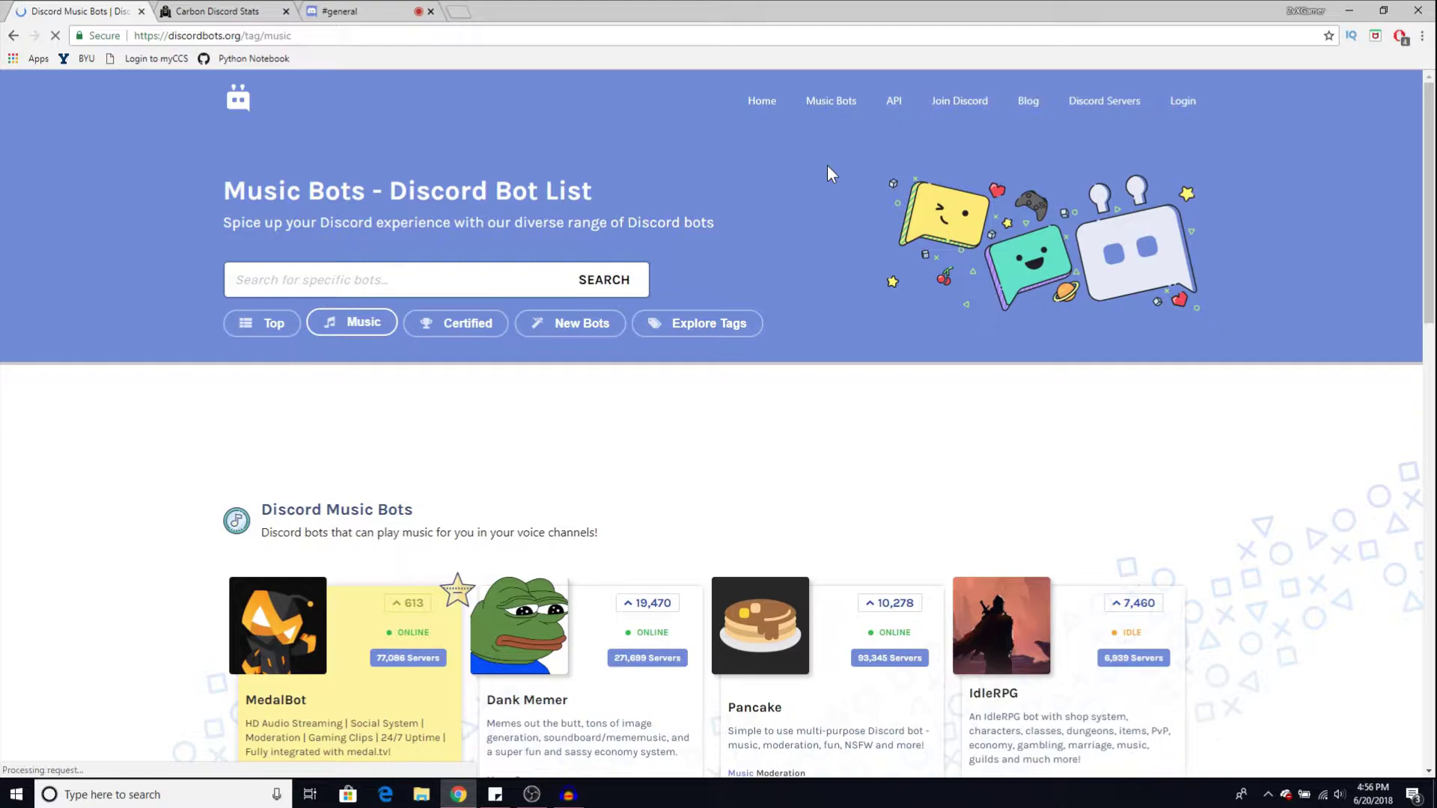
pyautogui.scroll(-4, 587, 394)
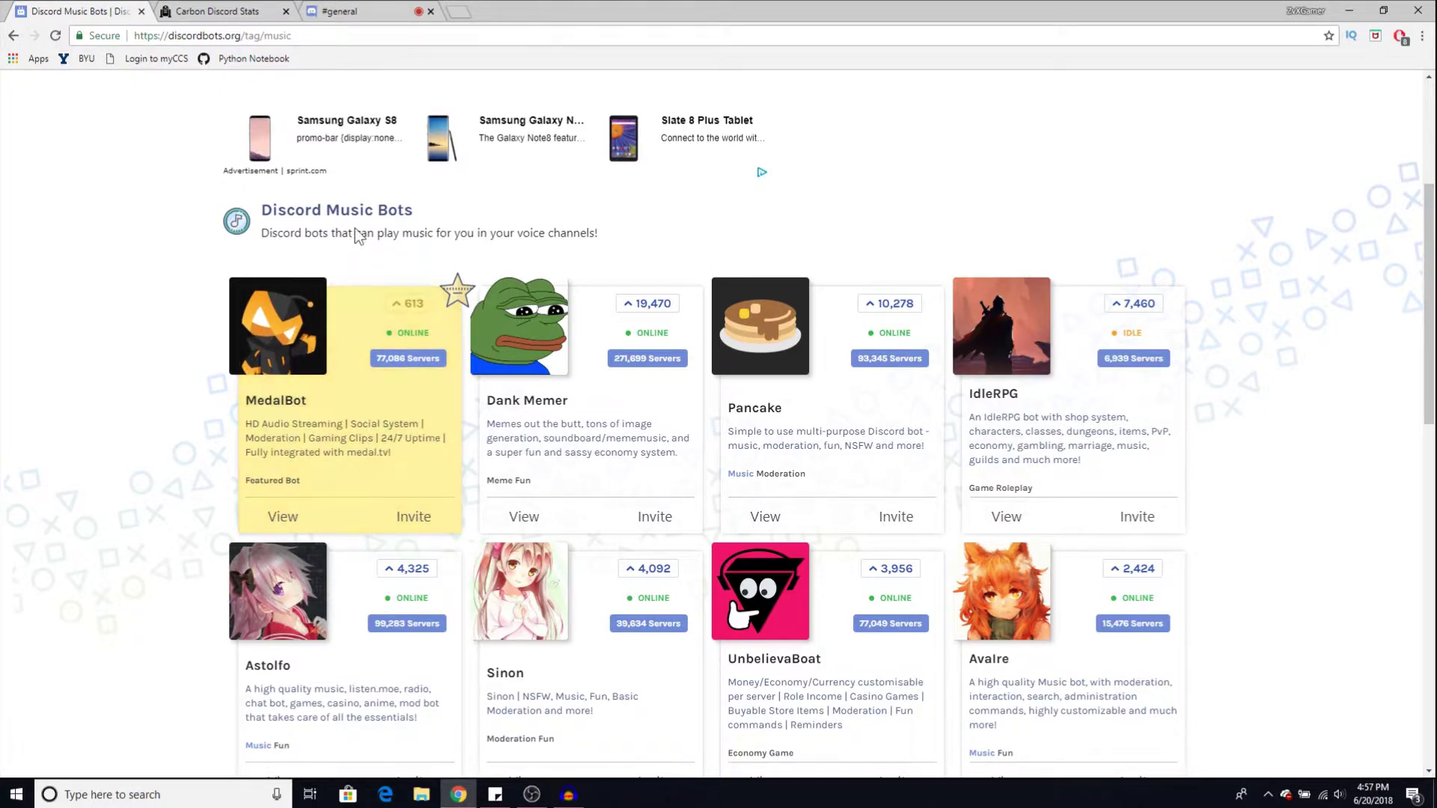
pyautogui.click(315, 375)
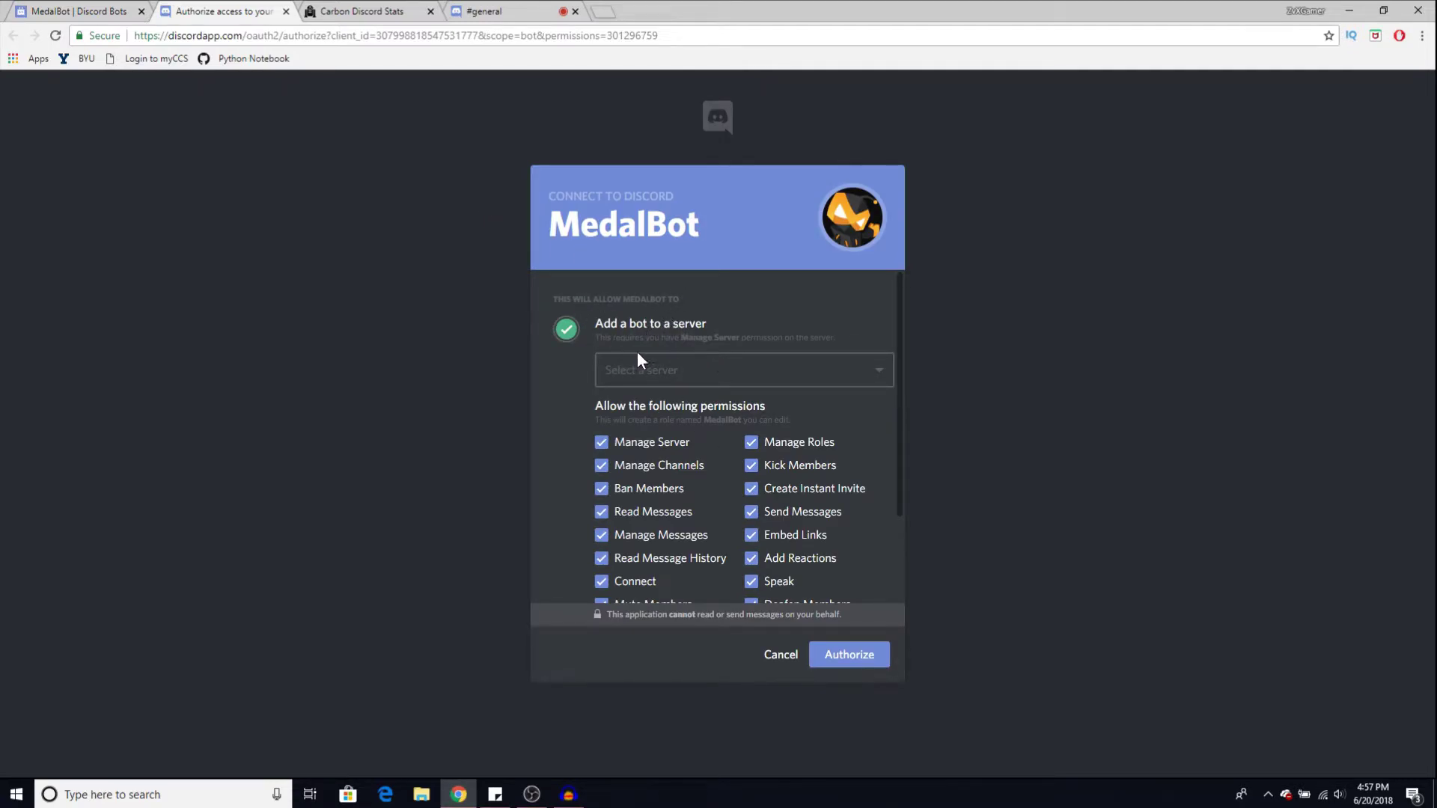
# Step: Authorize MedalBot for the 'test' server, pass the reCAPTCHA, and return to #general
pyautogui.click(760, 372)
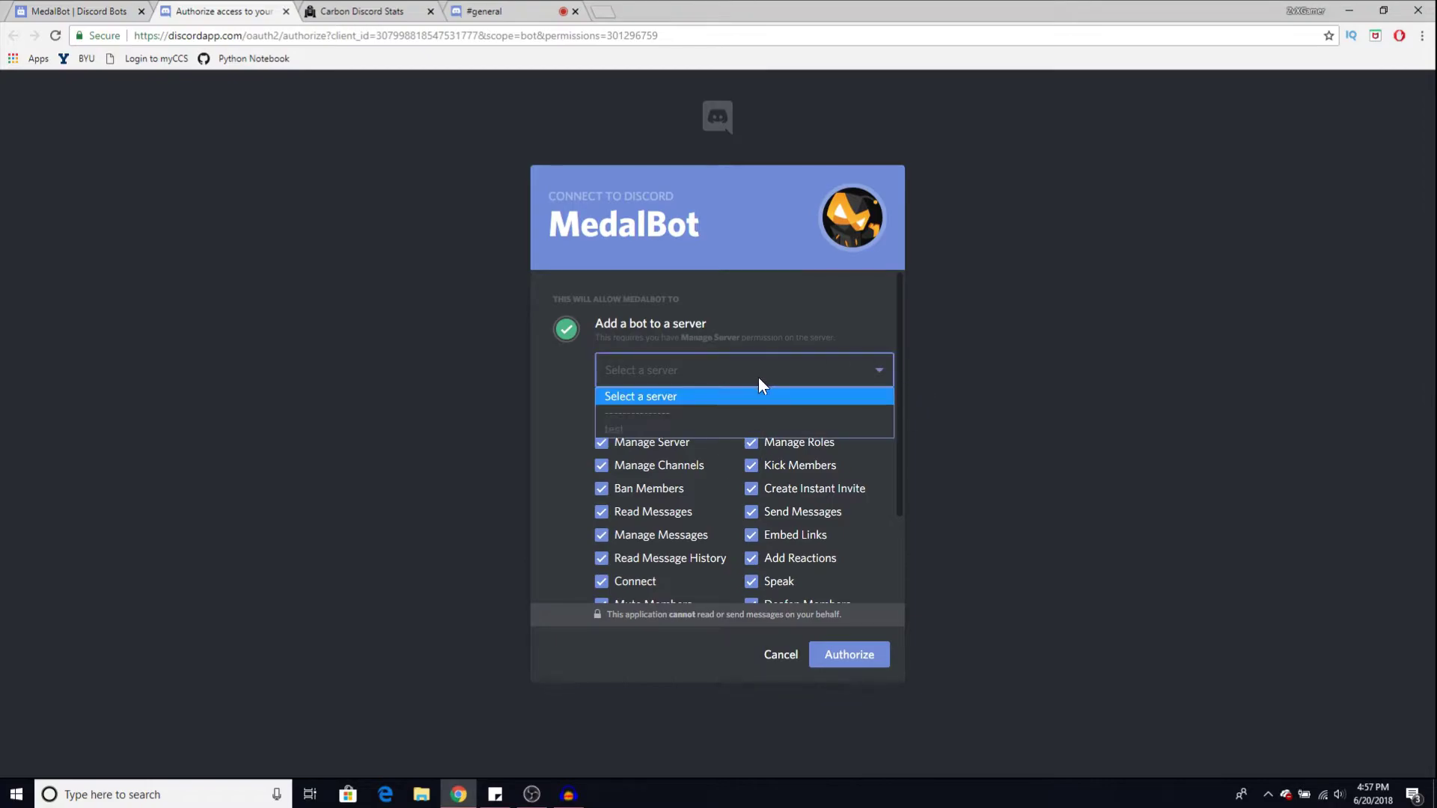
pyautogui.click(629, 432)
pyautogui.scroll(-2, 778, 329)
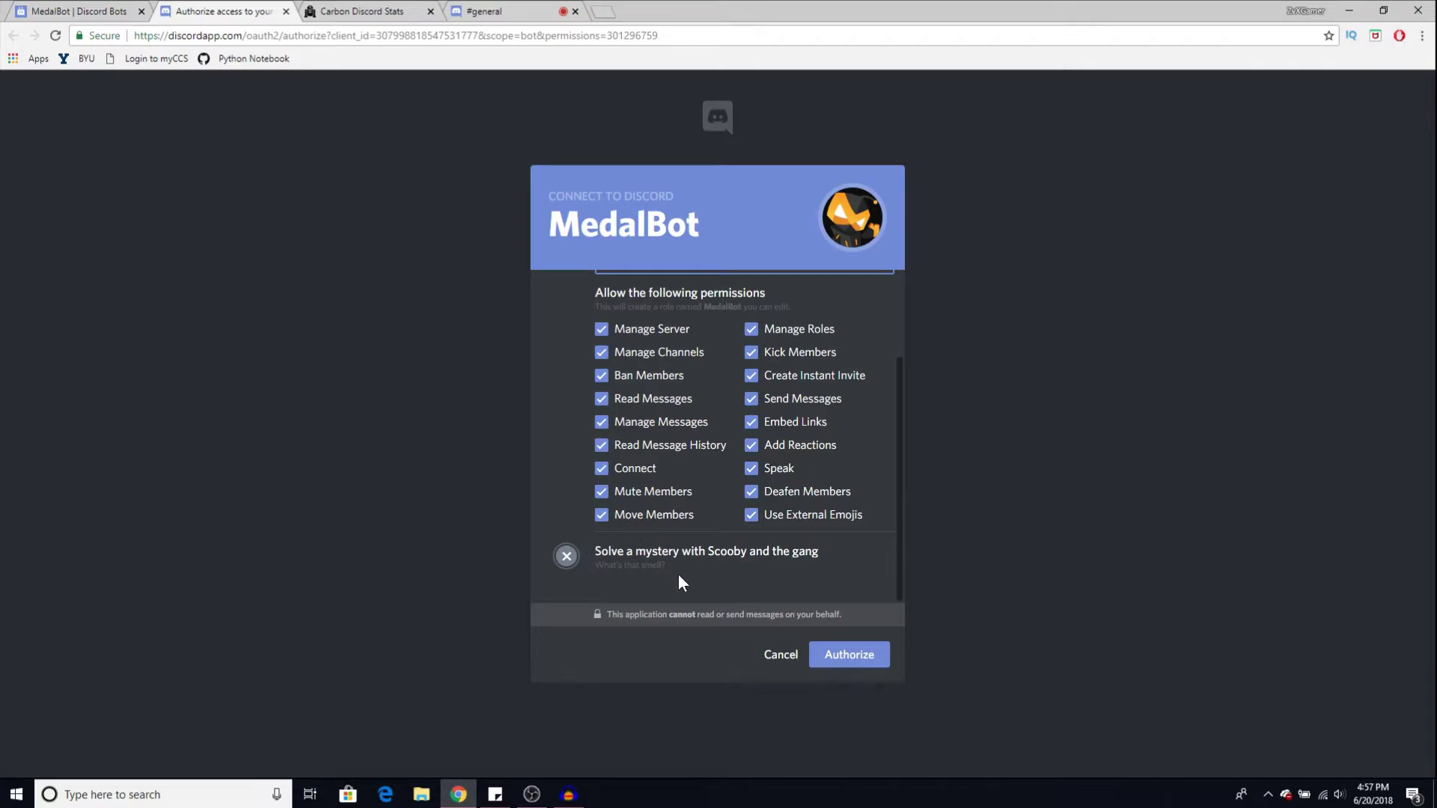
pyautogui.click(856, 655)
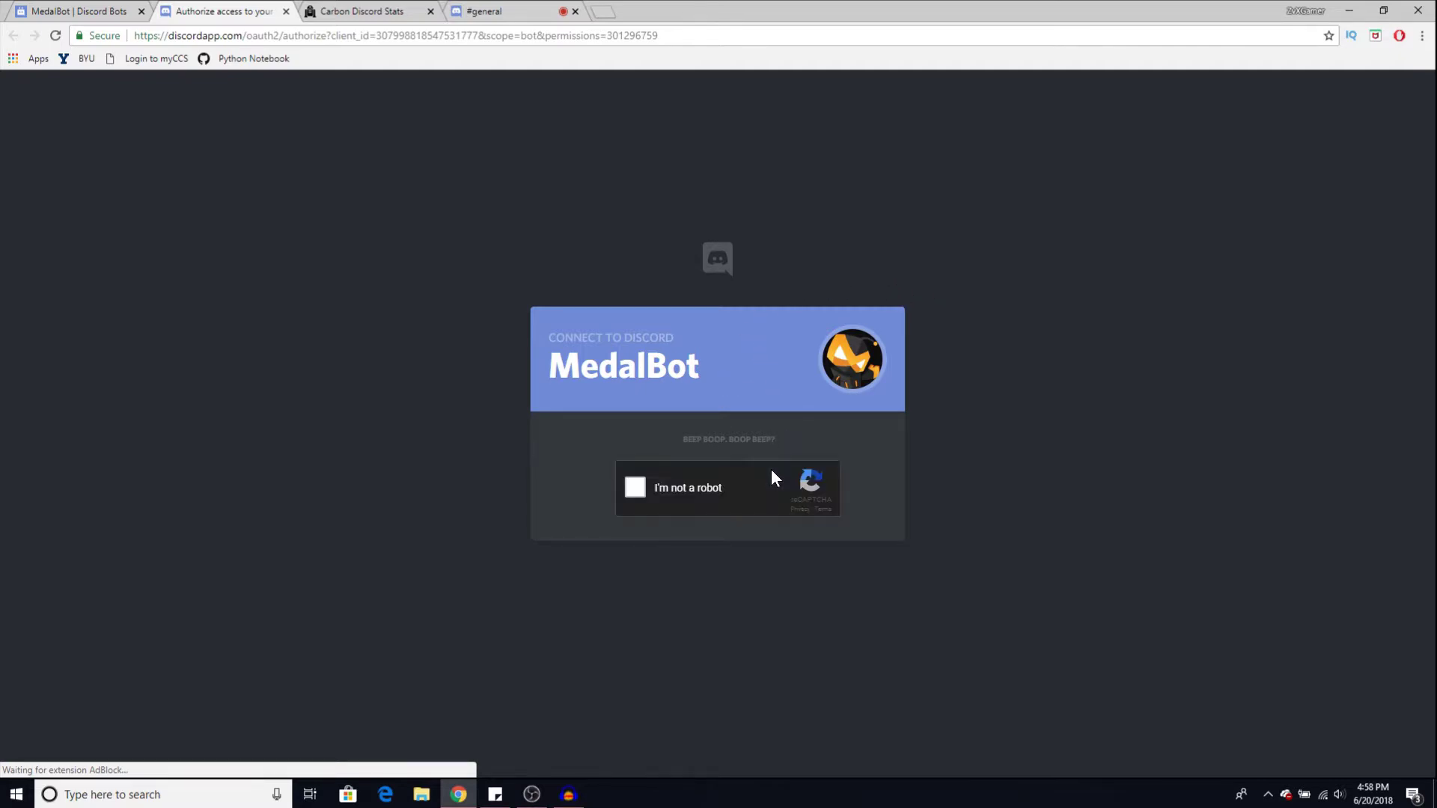
pyautogui.click(634, 490)
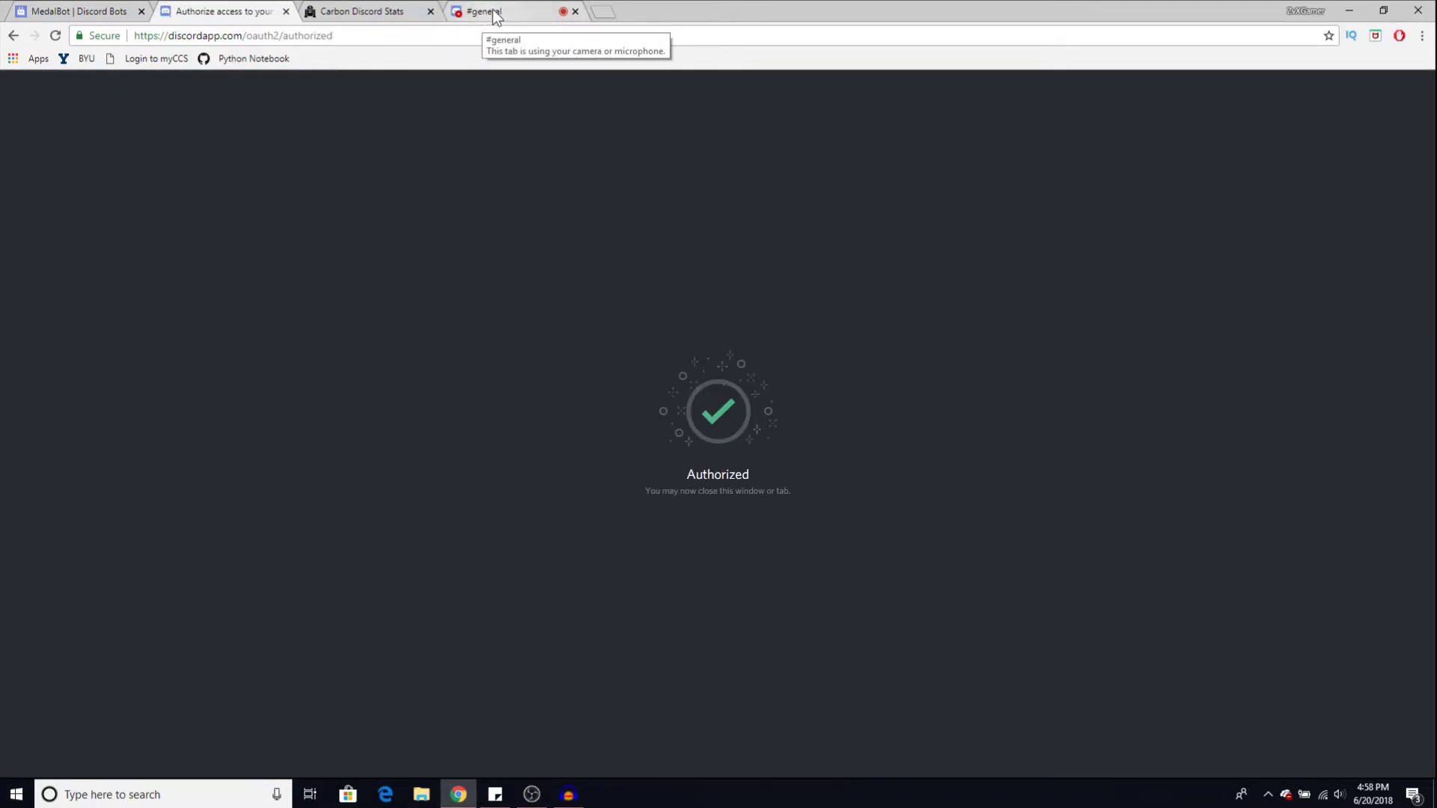
pyautogui.click(493, 13)
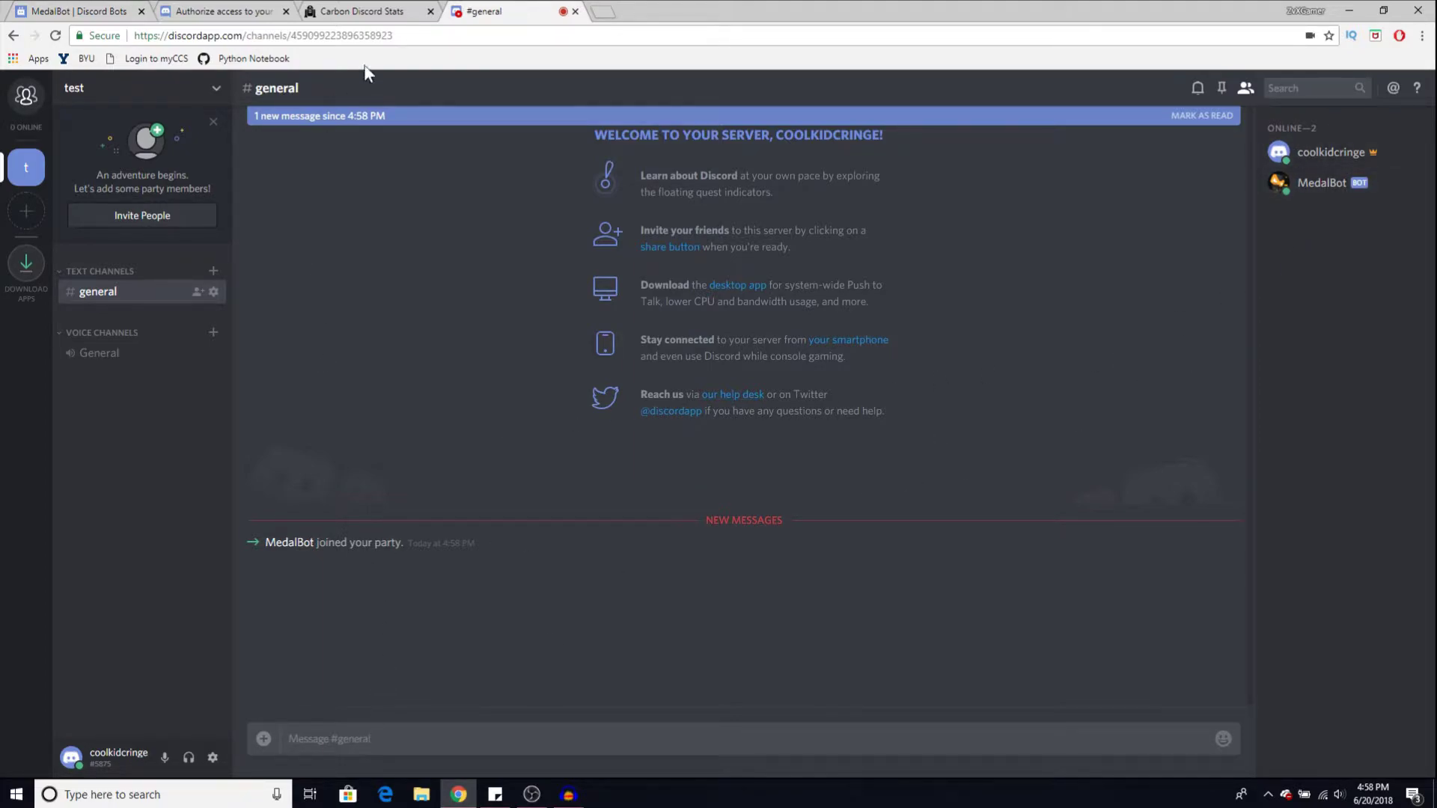
# Step: Visit MedalBot's Medal.tv website and read its Learn More intro, noting the .medalhelp command
pyautogui.click(103, 14)
pyautogui.scroll(-2, 650, 525)
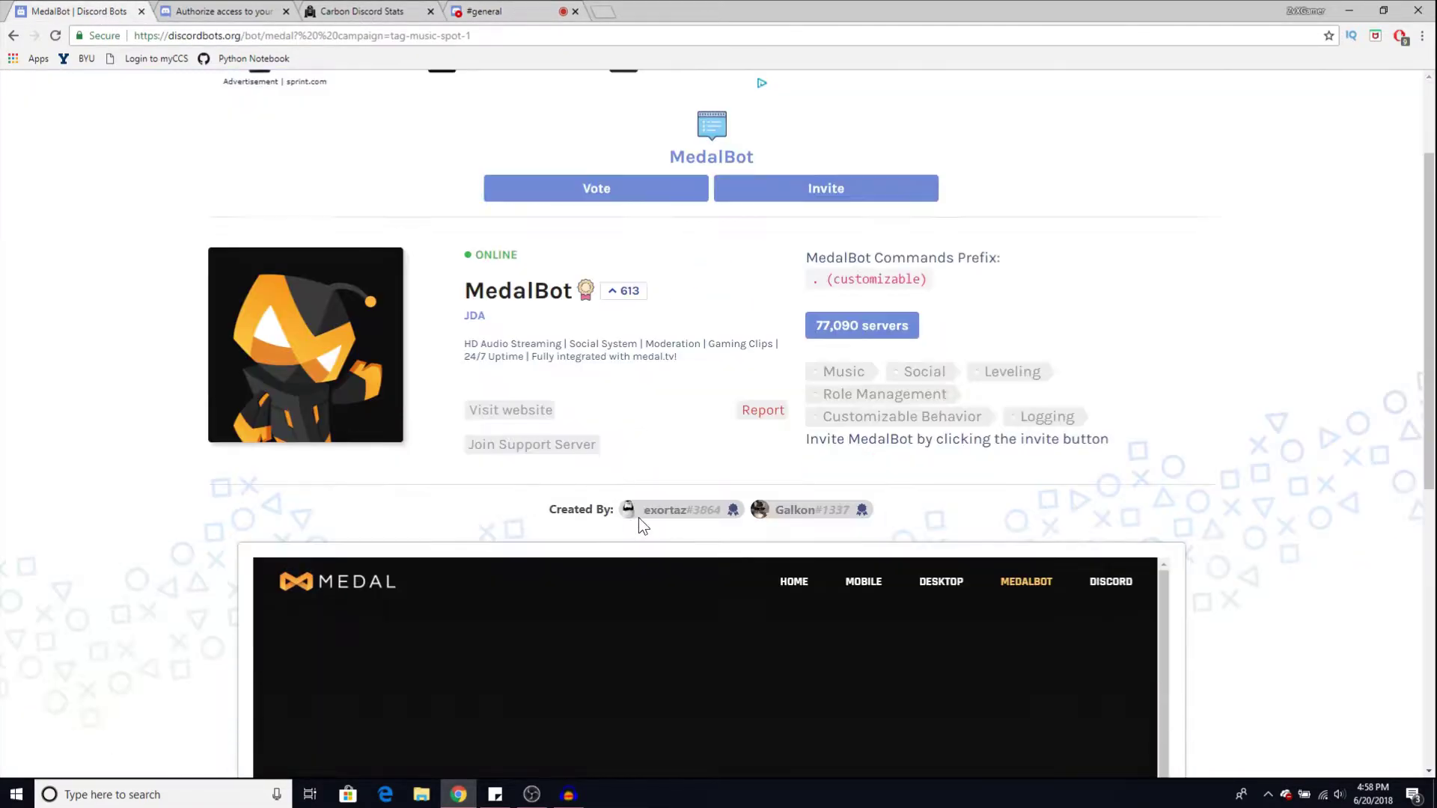
pyautogui.click(496, 413)
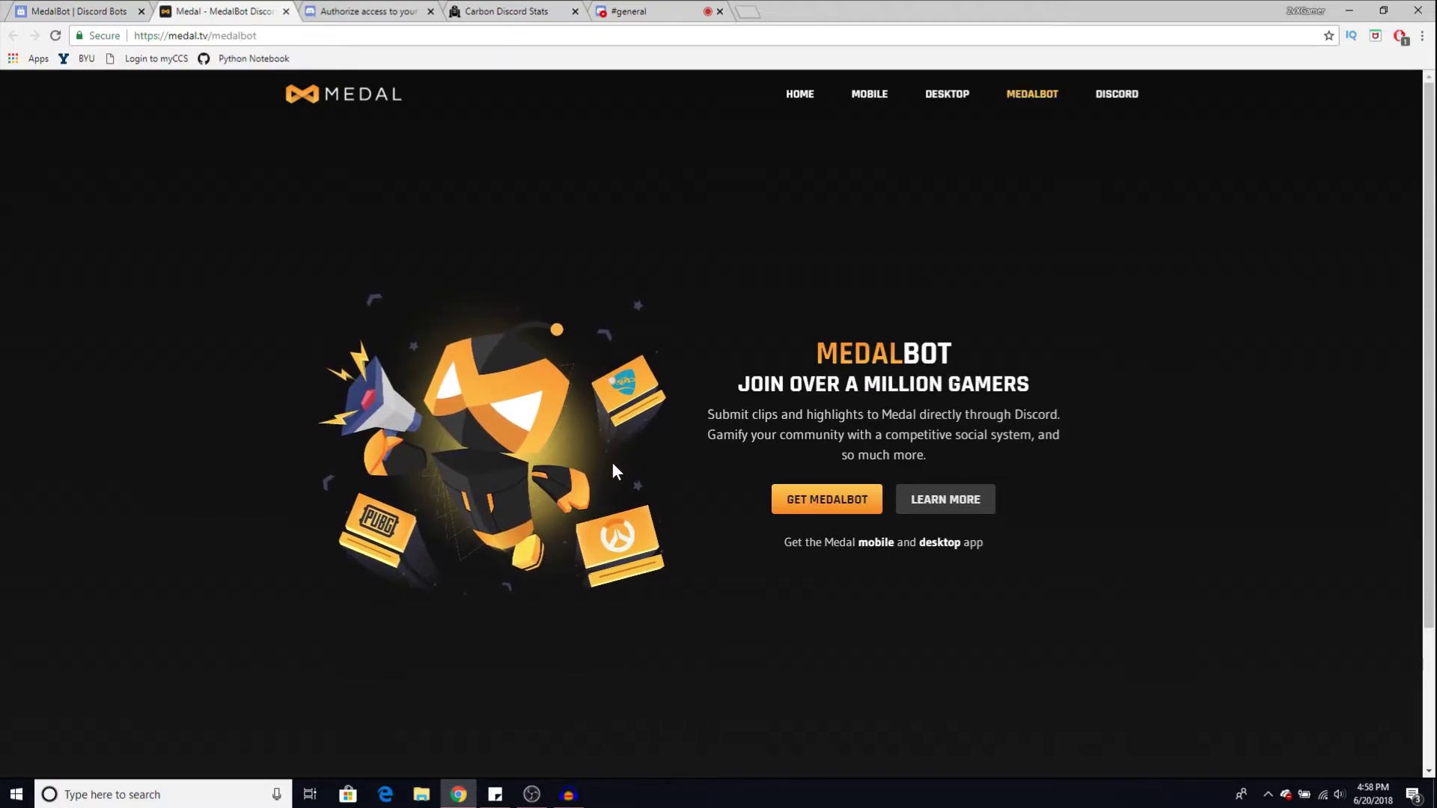
pyautogui.click(962, 506)
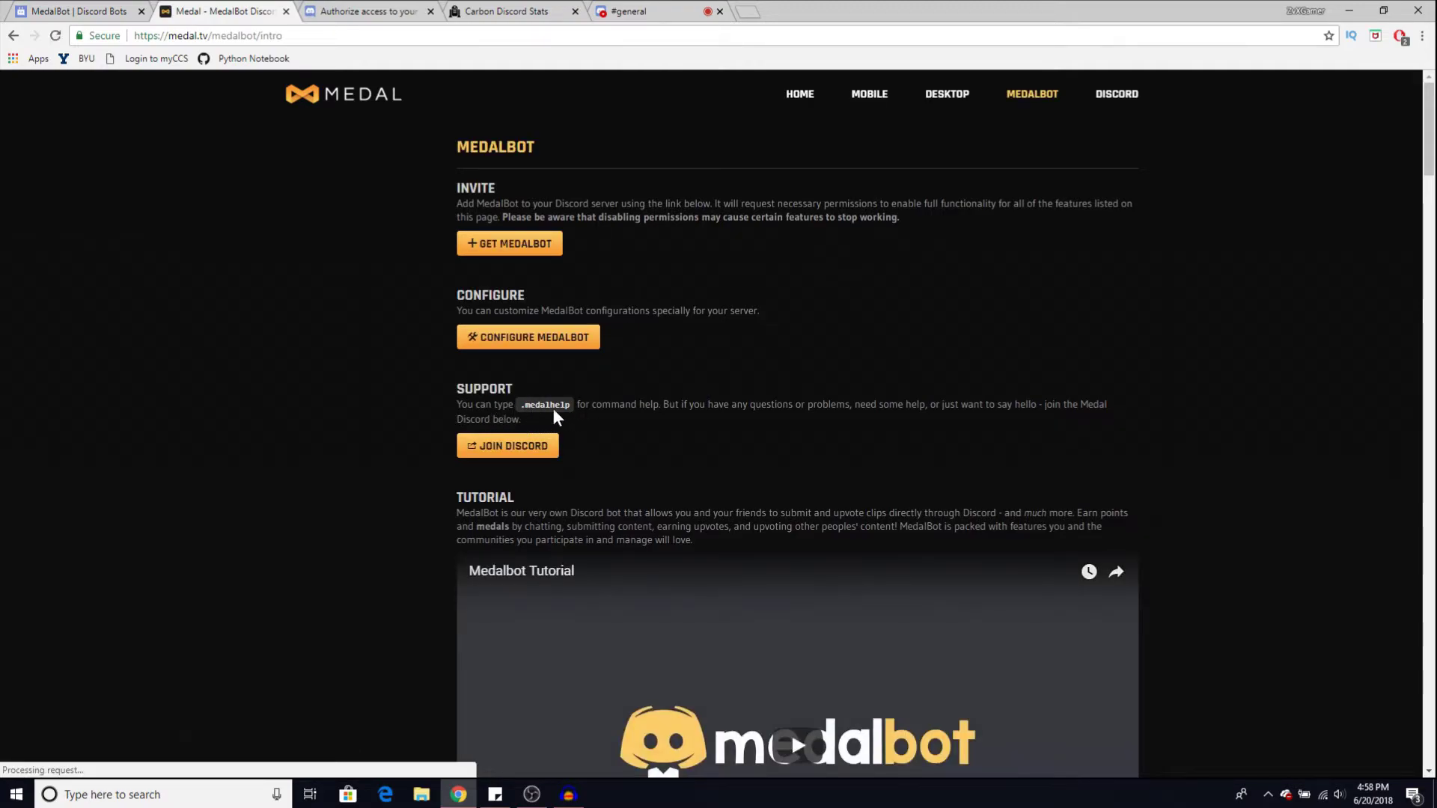
pyautogui.moveTo(521, 405); pyautogui.dragTo(556, 405)
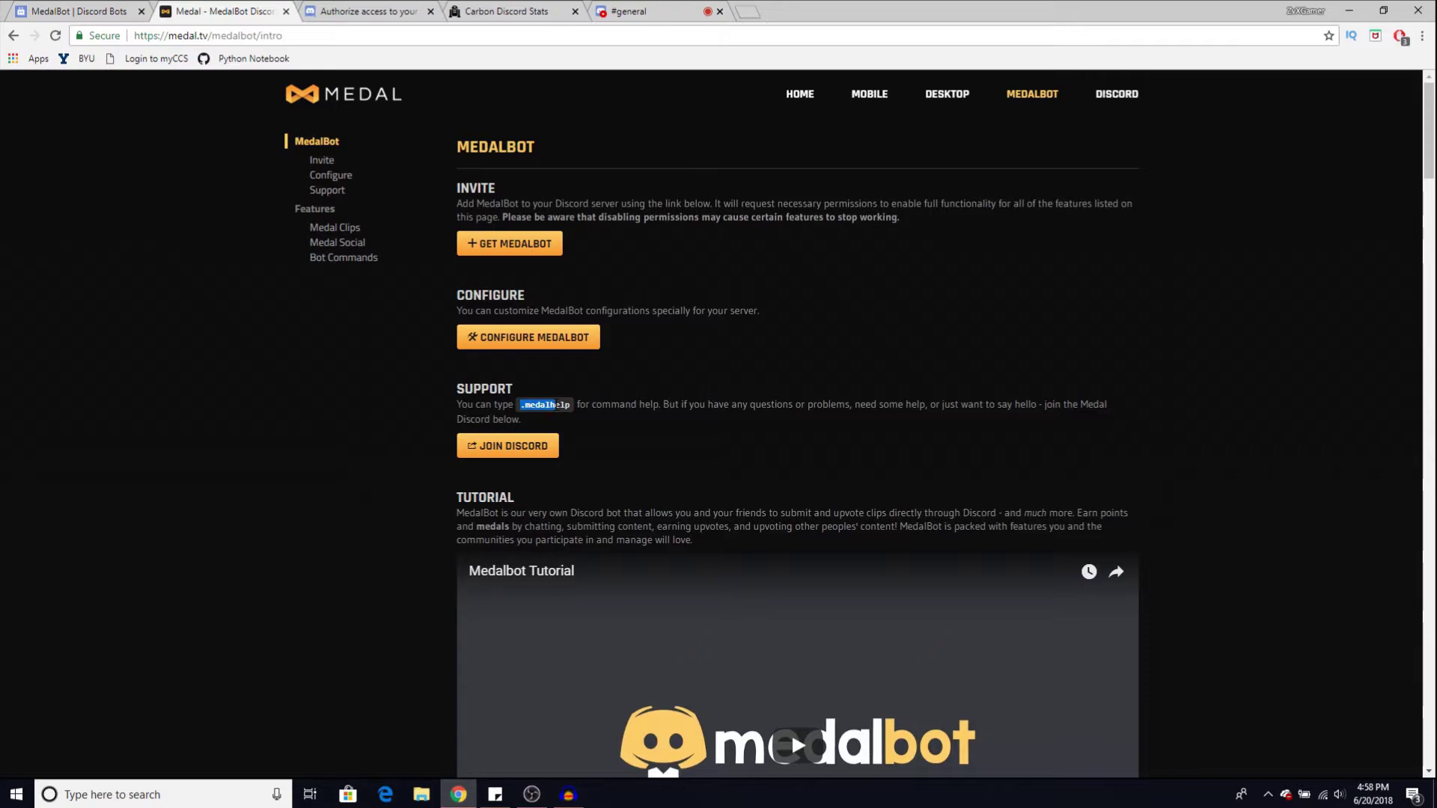
pyautogui.click(680, 453)
pyautogui.click(411, 9)
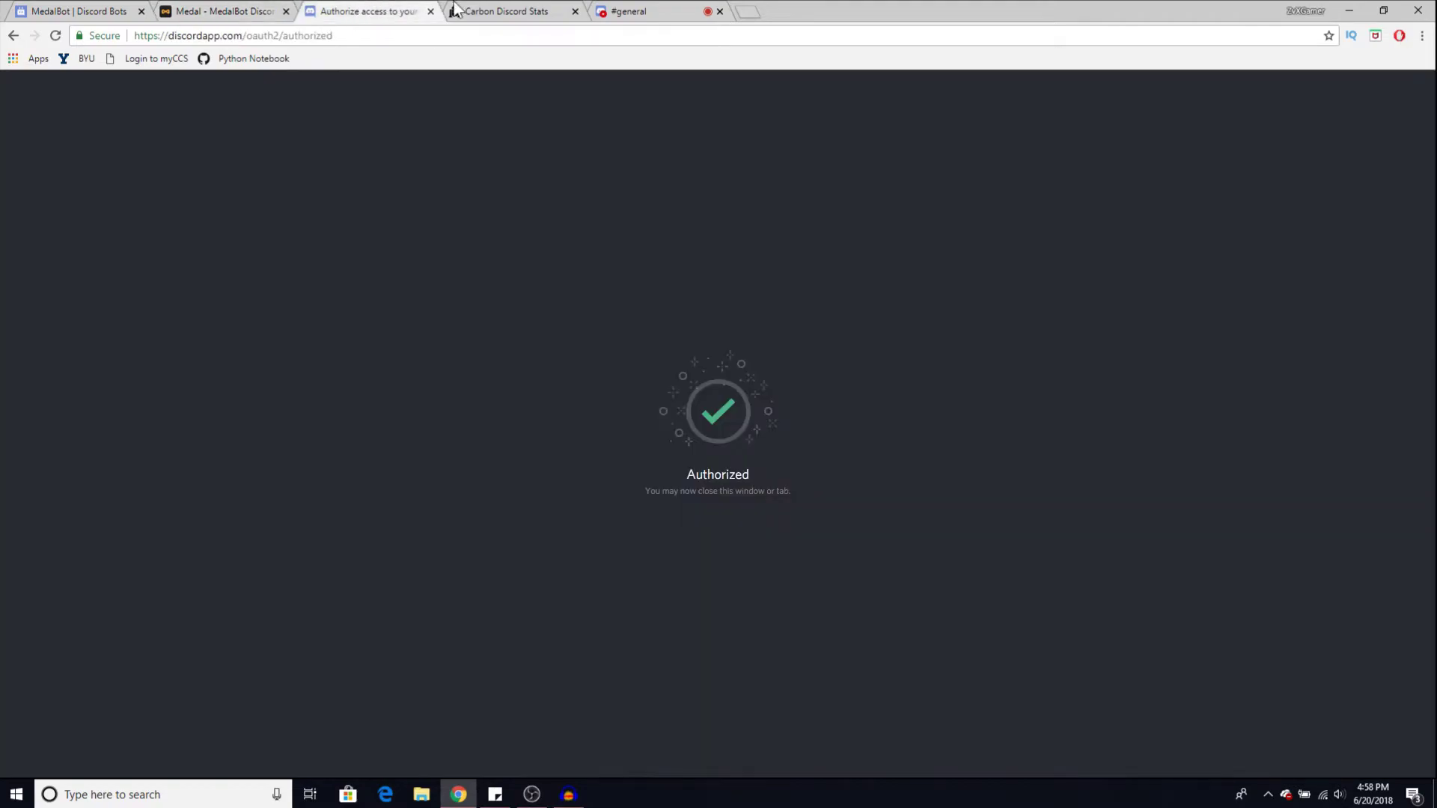
# Step: Send .medalhelp in #general and read MedalBot's DMed command list, finding m!play
pyautogui.click(650, 6)
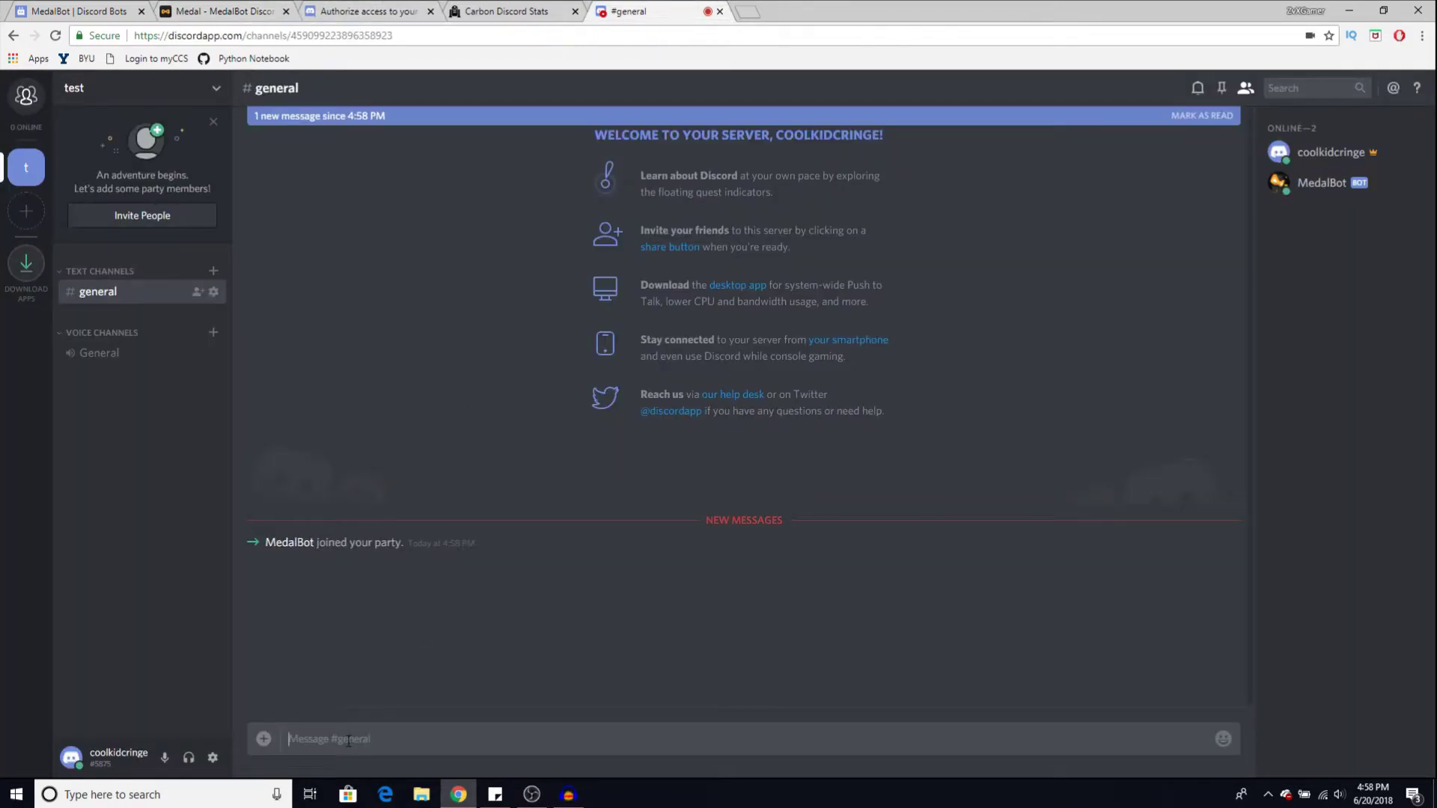
pyautogui.write('.medalhelp')
pyautogui.press('Return')
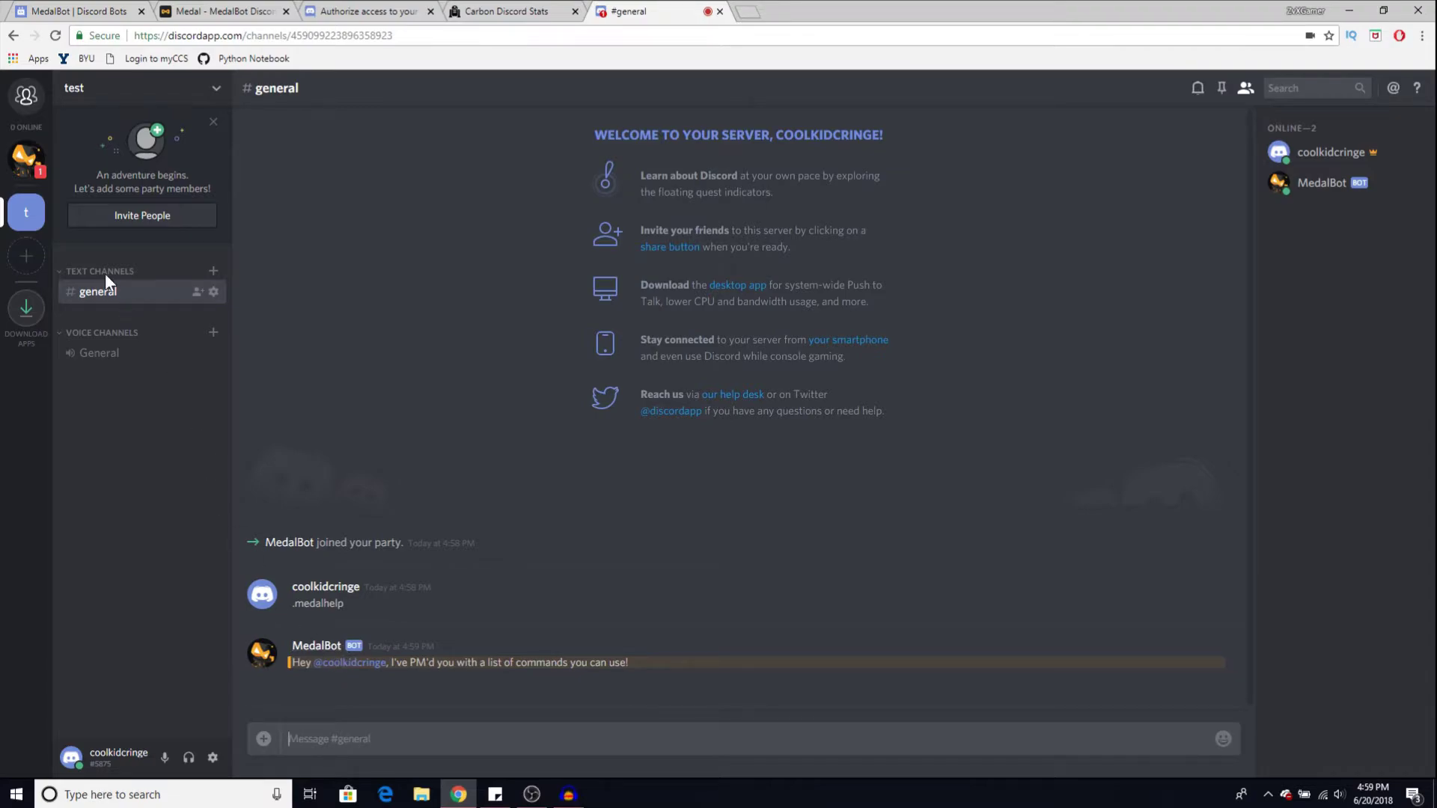
pyautogui.click(30, 165)
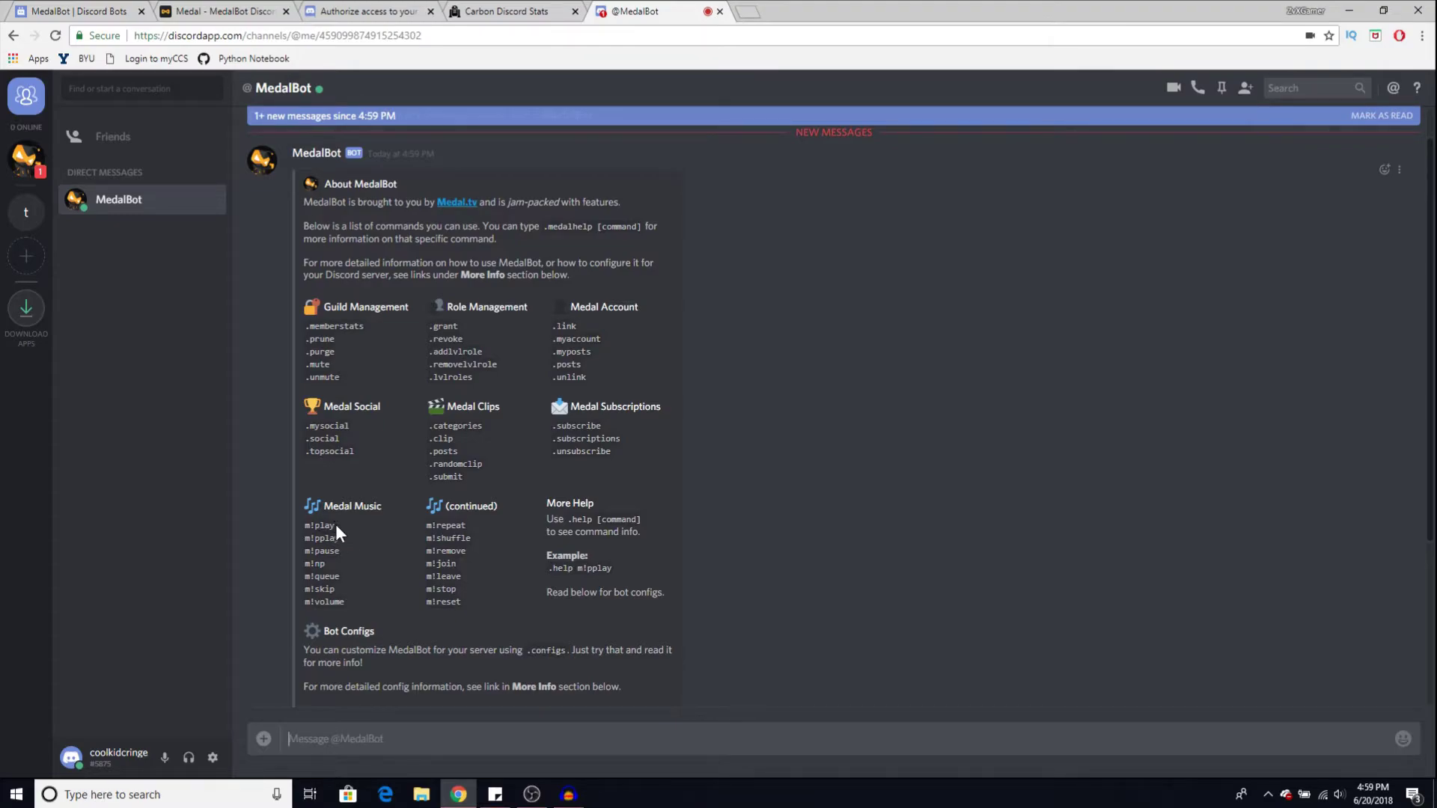
pyautogui.moveTo(335, 526); pyautogui.dragTo(297, 537)
pyautogui.hotkey('ctrl', 'c')
# Step: Send m!play in the test server's general channel
pyautogui.click(28, 214)
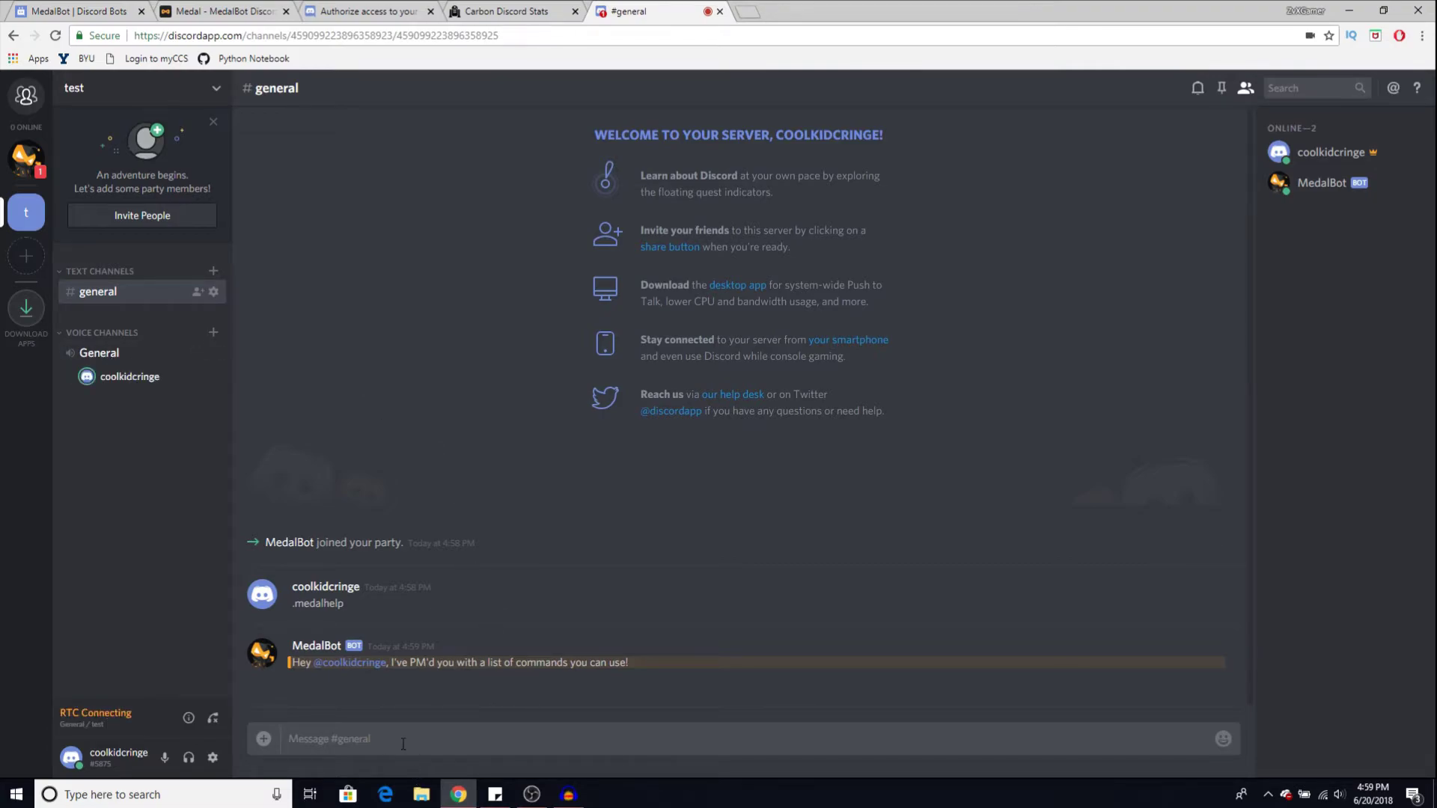
pyautogui.write('m!play')
pyautogui.press('Return')
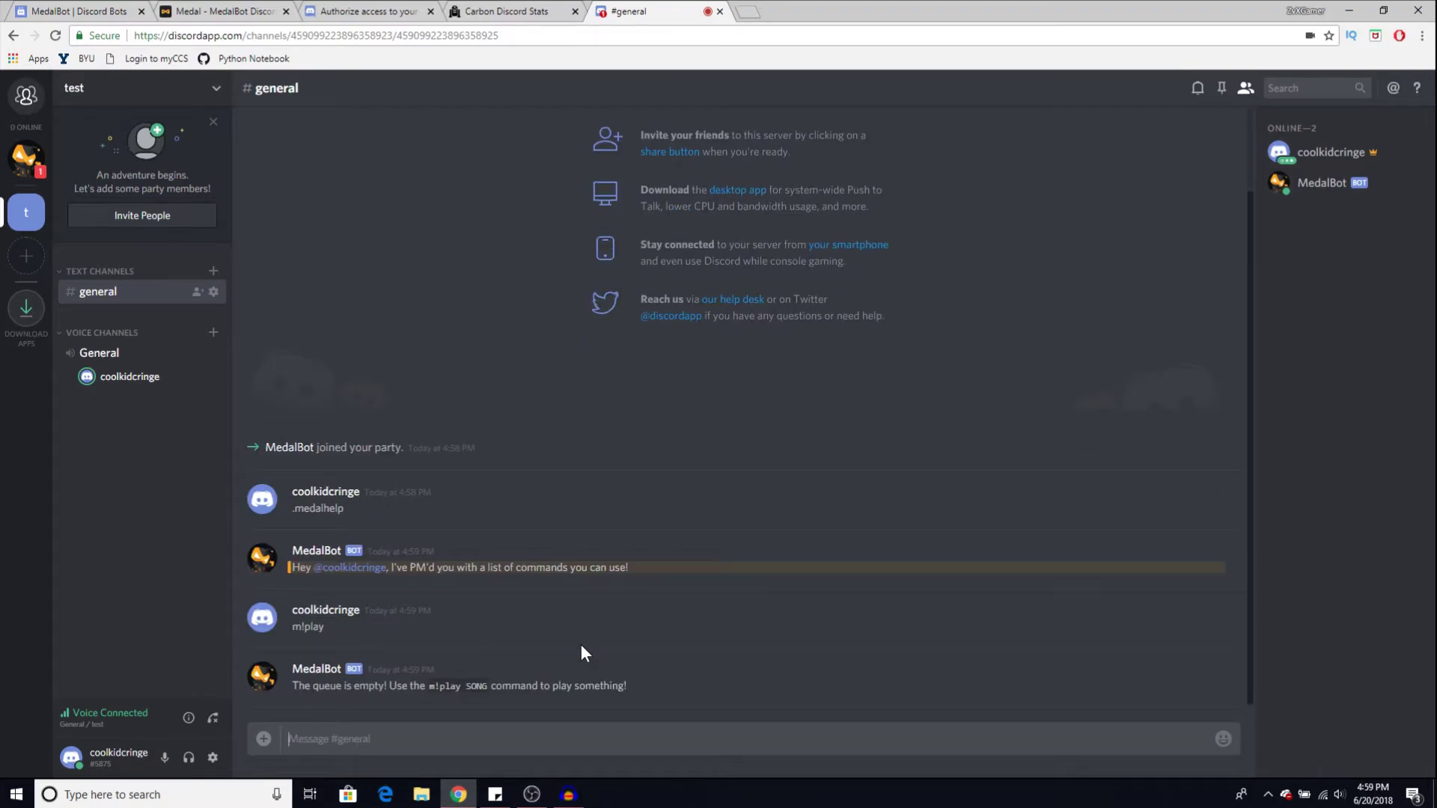
# Step: Send 'm!play ncs' so MedalBot plays Michael White's Venus (NCS Release)
pyautogui.moveTo(429, 686); pyautogui.dragTo(487, 686)
pyautogui.click(575, 738)
pyautogui.hotkey('ctrl', 'v')
pyautogui.write('ncs')
pyautogui.press('Return')
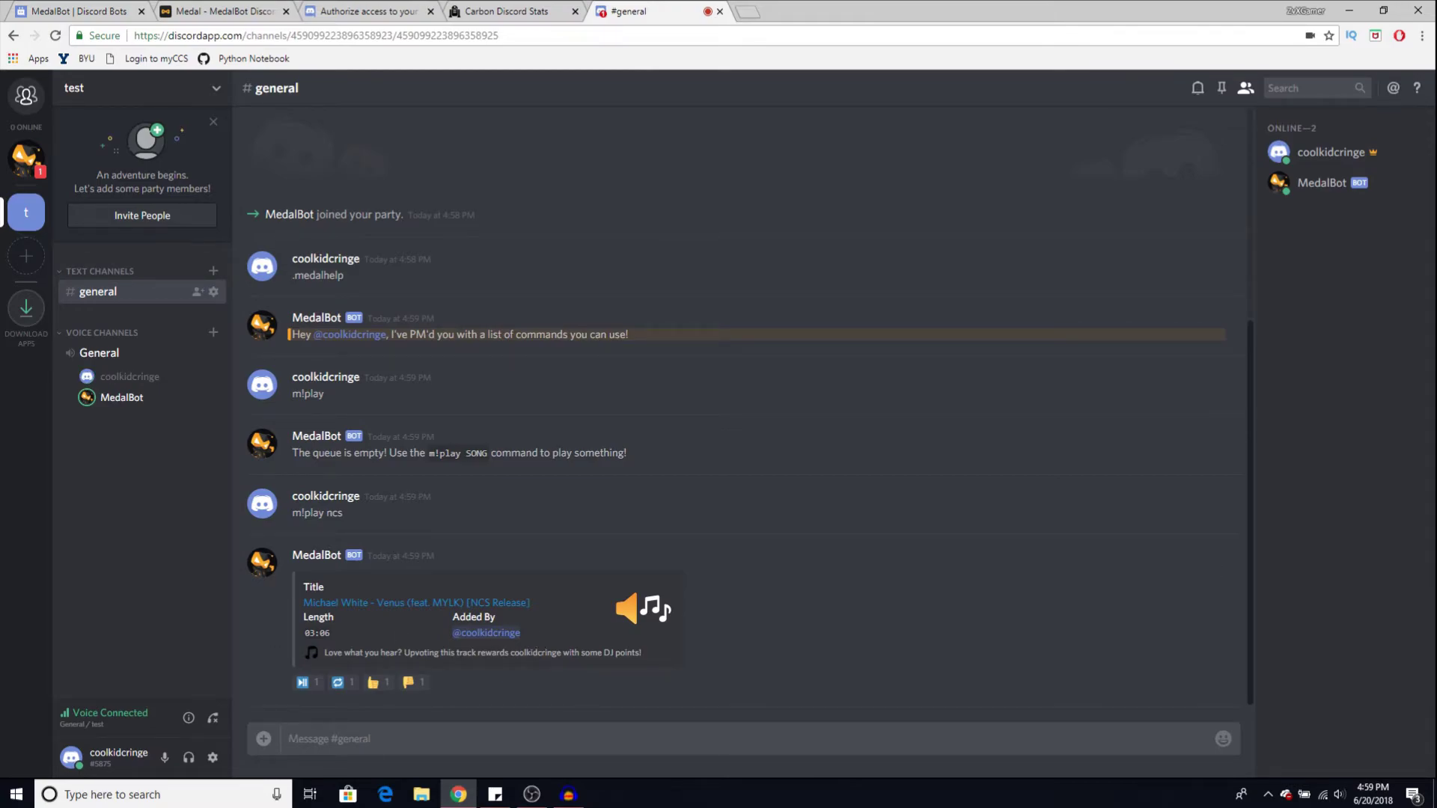
pyautogui.hotkey('alt', 'Tab')
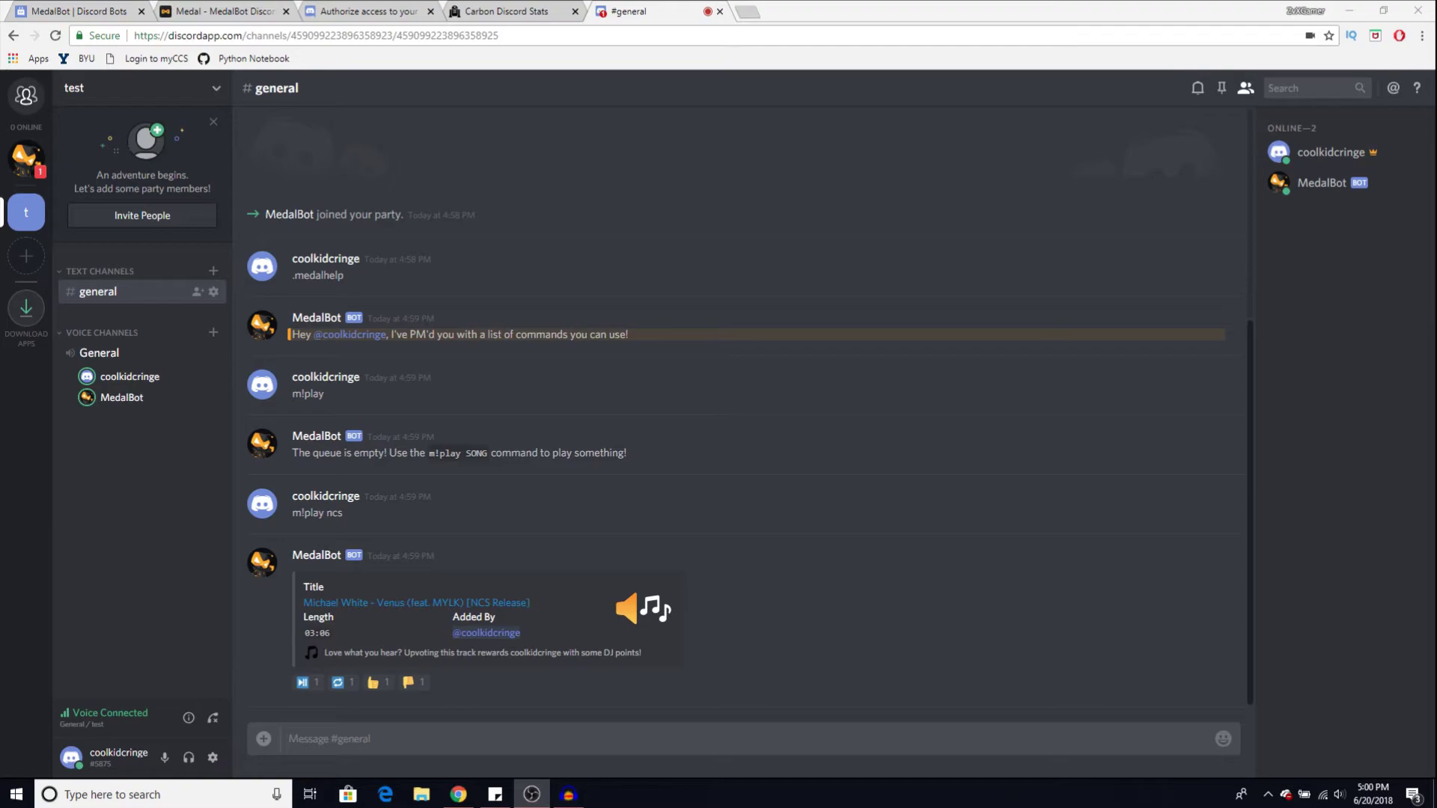
# Step: React to the now-playing song with play/pause, thumbs-up and thumbs-down
pyautogui.hotkey('alt', 'Tab')
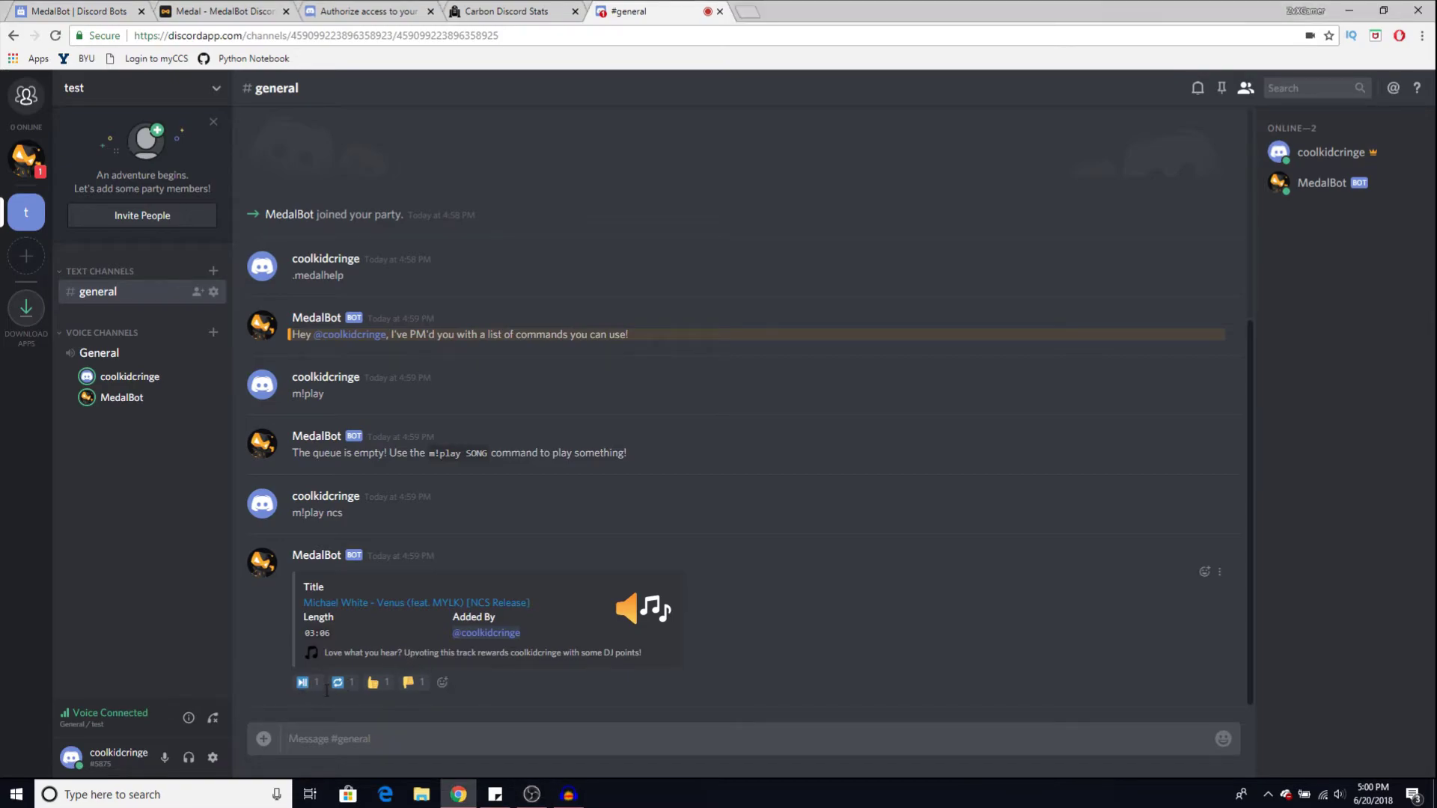
pyautogui.click(302, 682)
pyautogui.click(388, 689)
pyautogui.click(410, 682)
# Step: Review .memberstats, .mysocial and Medal Clips in MedalBot's command list, then return to #general
pyautogui.click(25, 157)
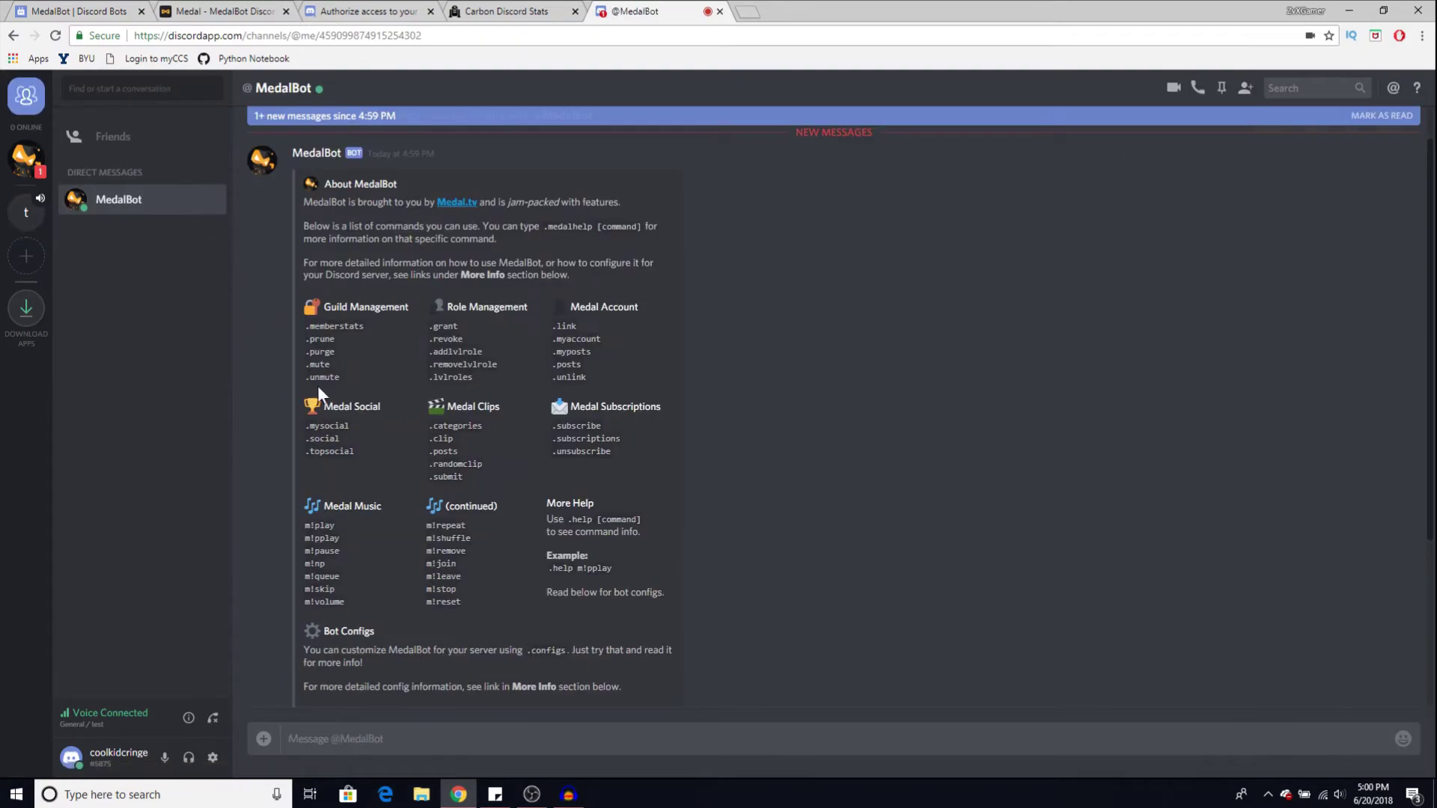
pyautogui.doubleClick(359, 328)
pyautogui.click(408, 376)
pyautogui.doubleClick(328, 426)
pyautogui.click(421, 479)
pyautogui.moveTo(497, 408); pyautogui.dragTo(448, 408)
pyautogui.click(506, 458)
pyautogui.click(27, 213)
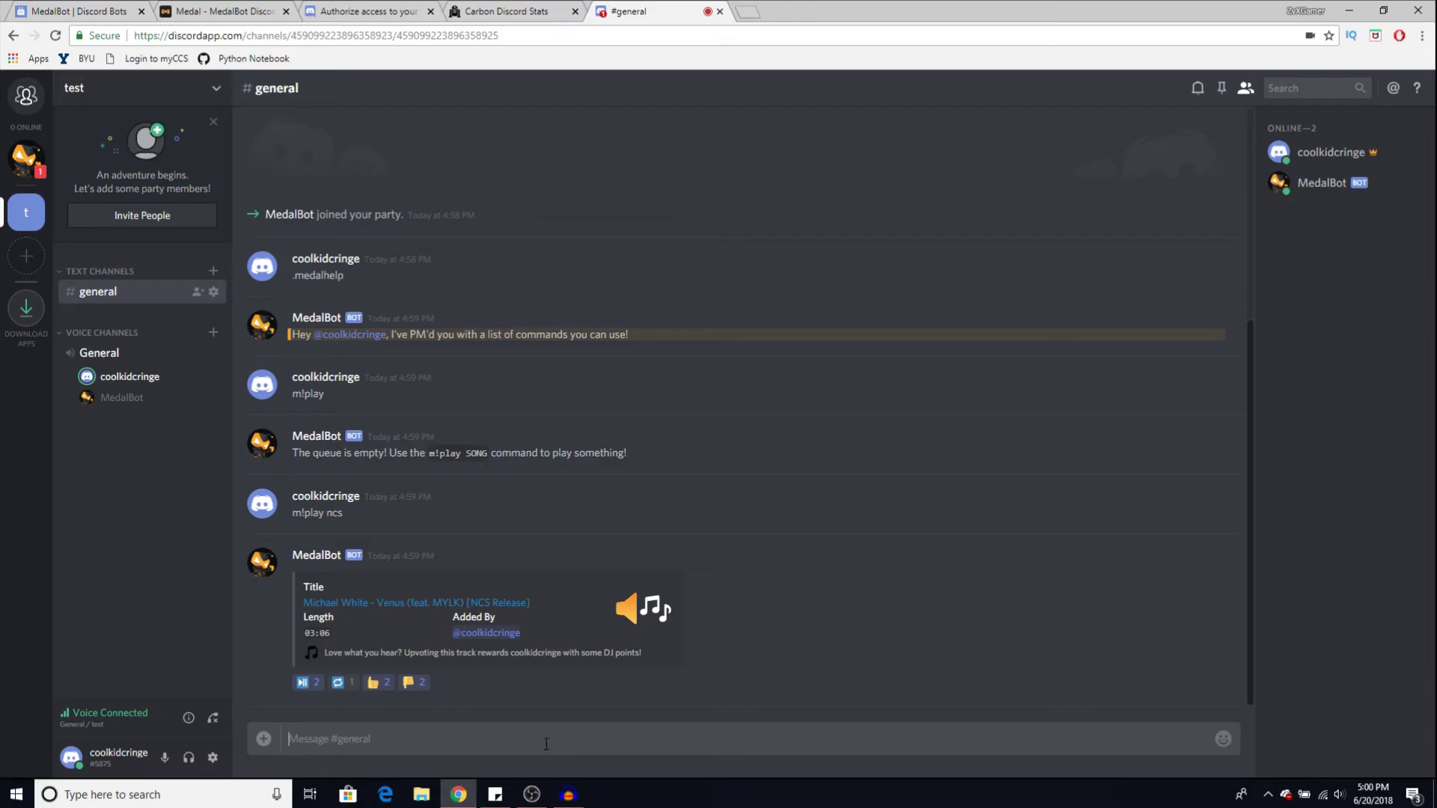
# Step: Post .randomclips in #general for MedalBot
pyautogui.write('.randomc')
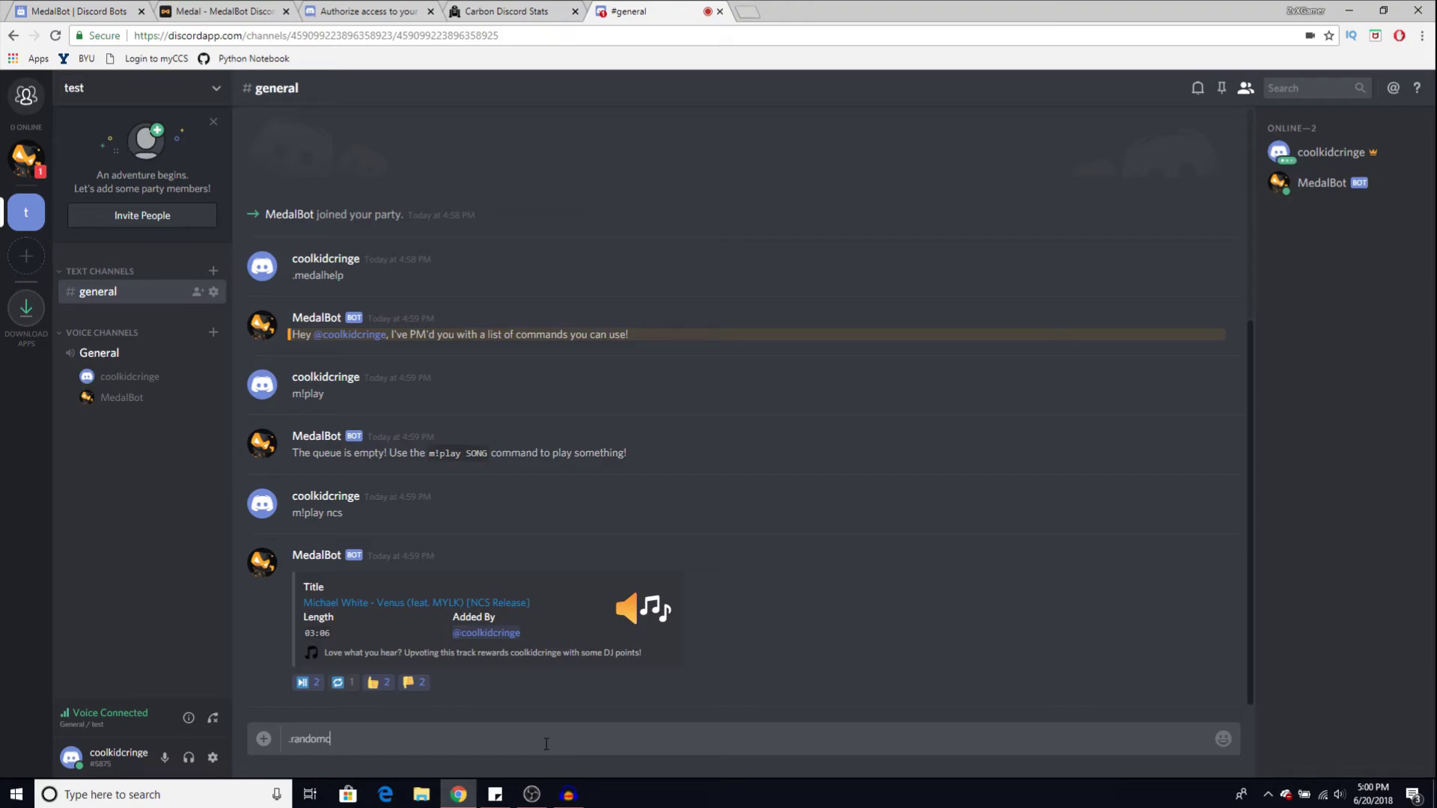
pyautogui.write('lips')
pyautogui.press('Return')
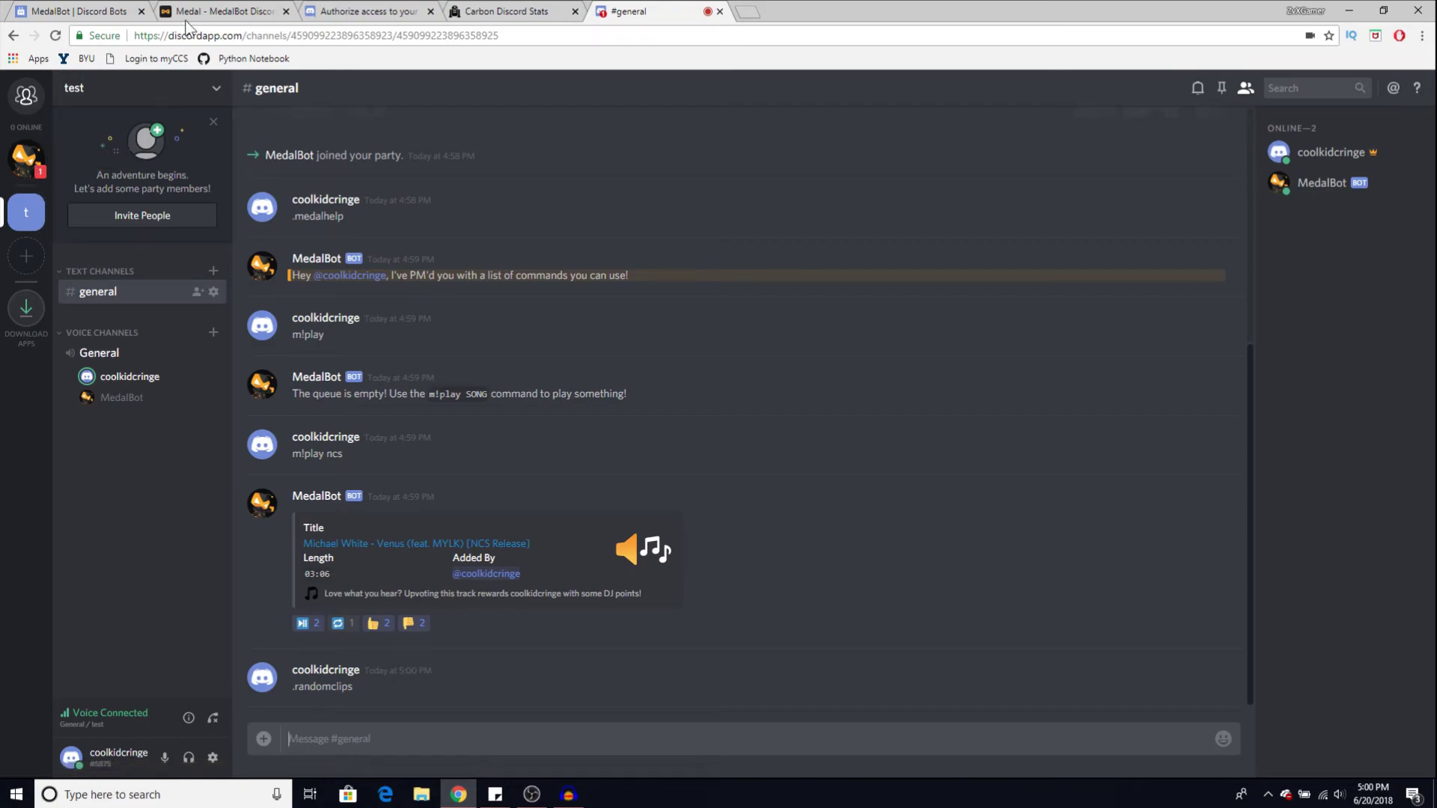
pyautogui.click(118, 17)
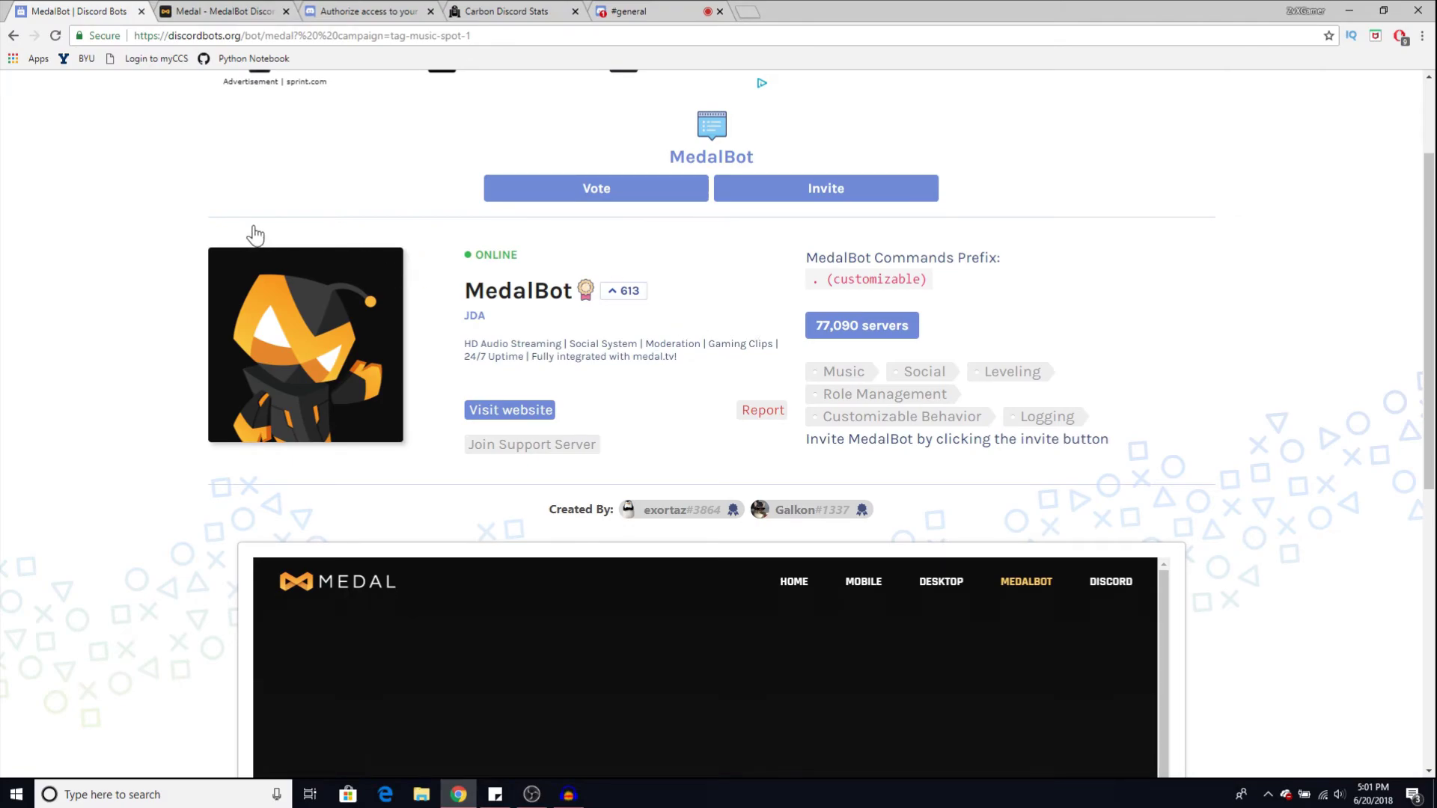
pyautogui.scroll(2, 235, 219)
pyautogui.click(13, 35)
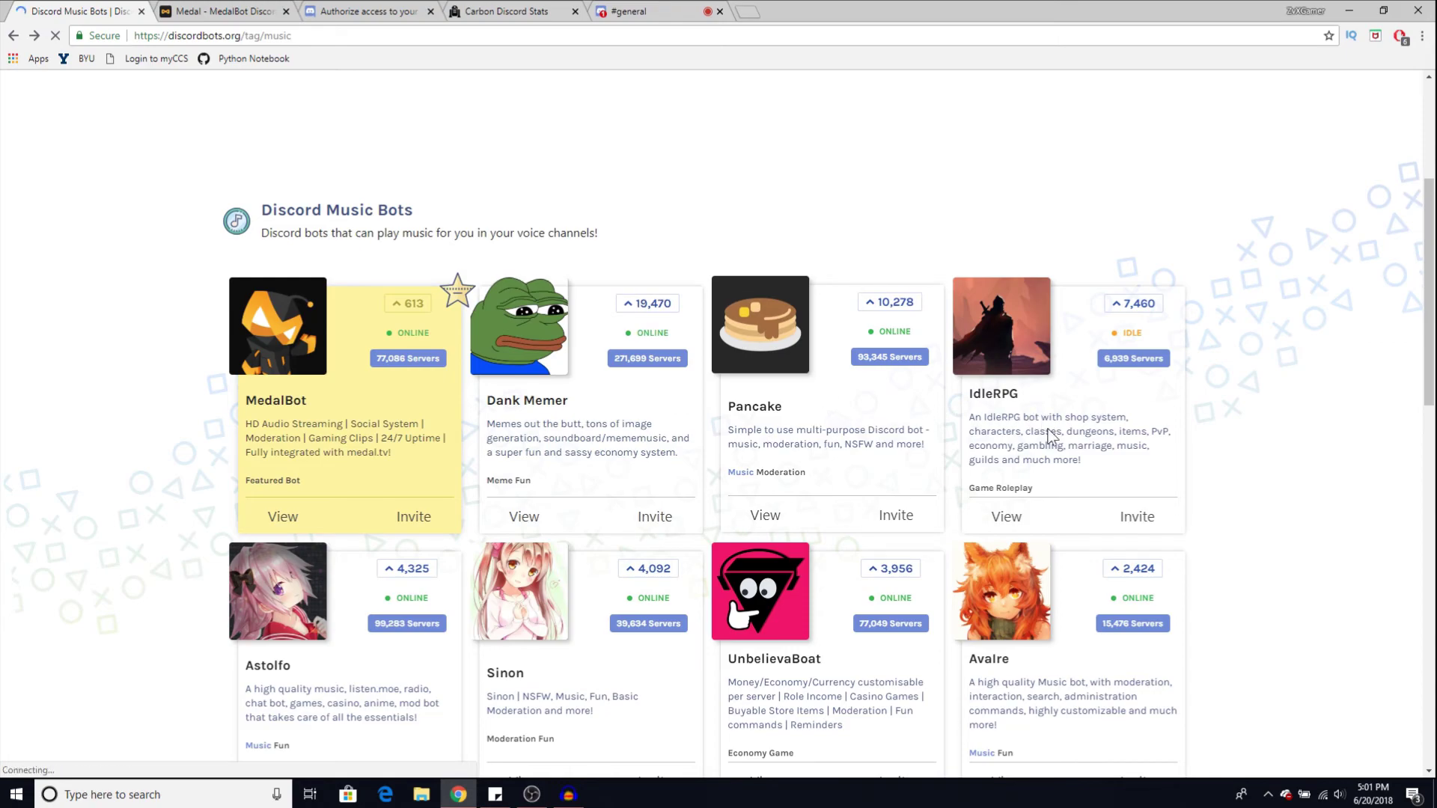
pyautogui.scroll(-4, 1295, 314)
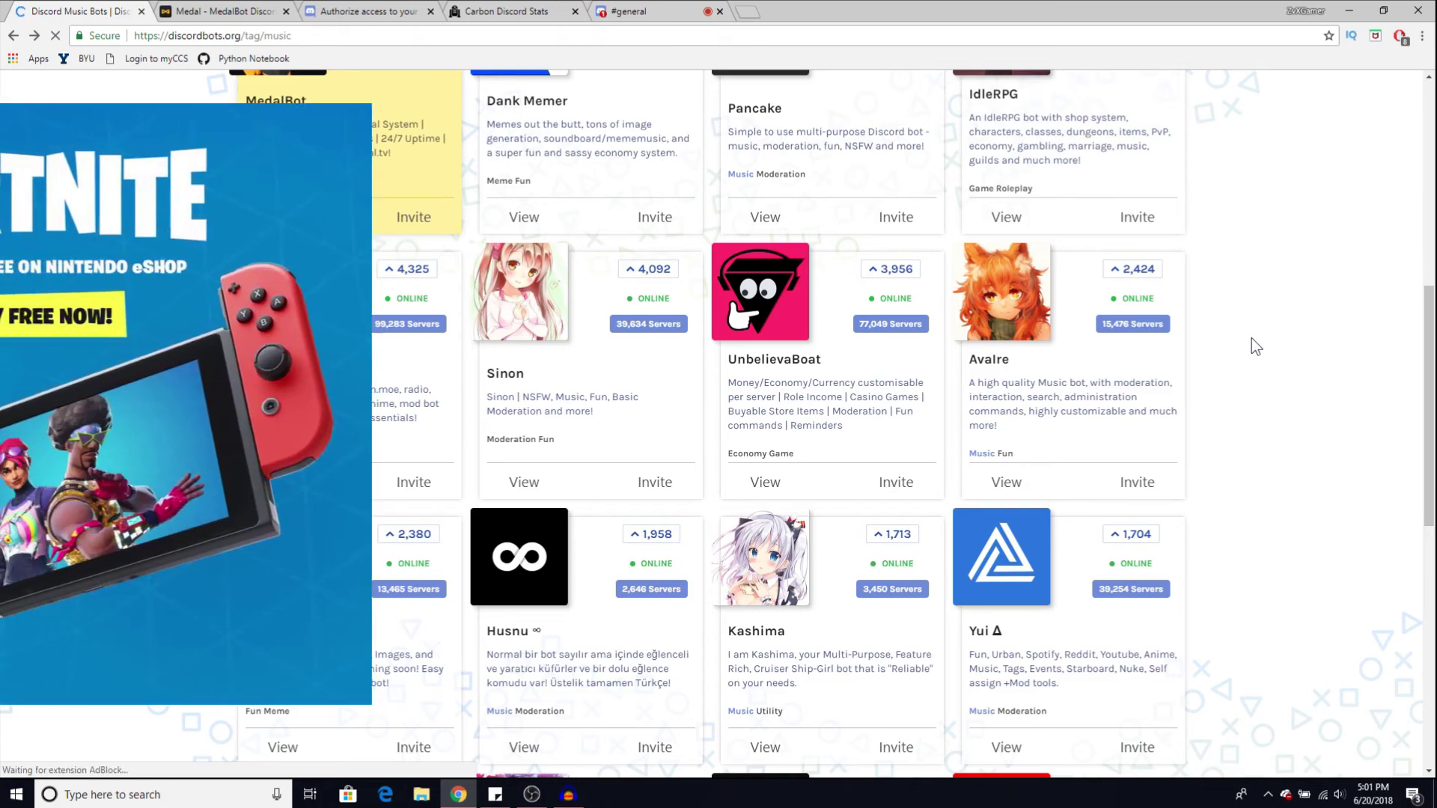
pyautogui.scroll(5, 1220, 349)
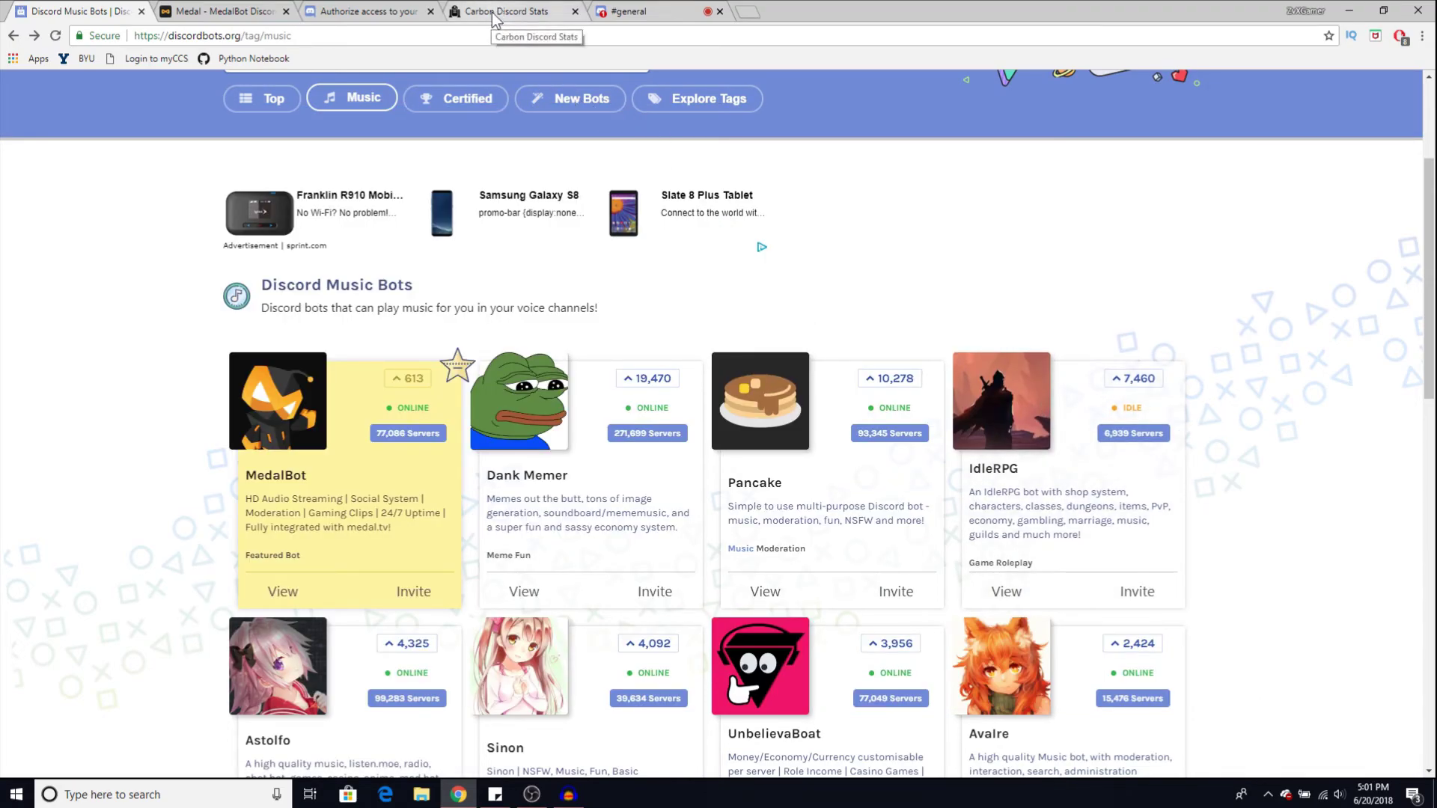
pyautogui.click(344, 34)
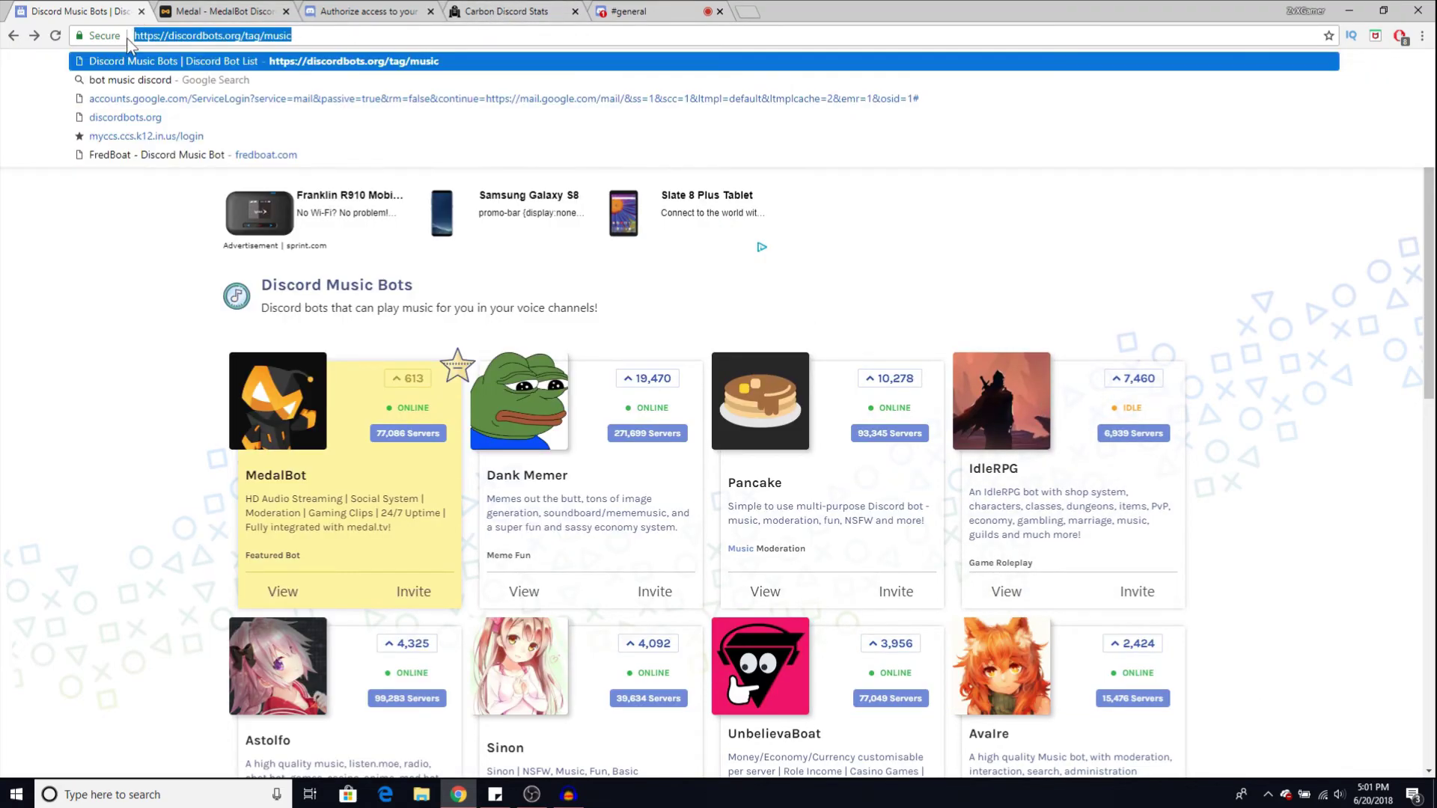
pyautogui.click(494, 11)
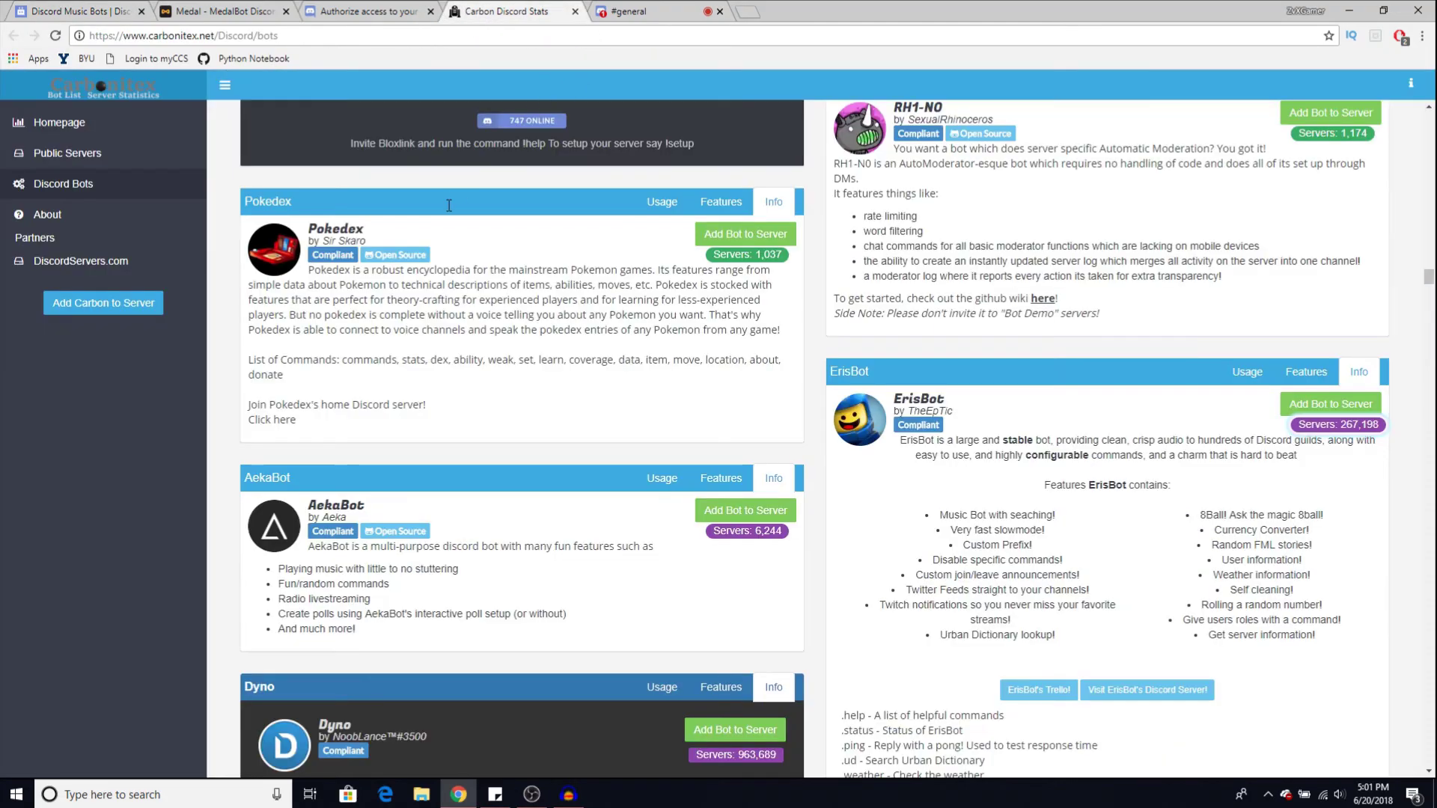
pyautogui.scroll(-5, 601, 318)
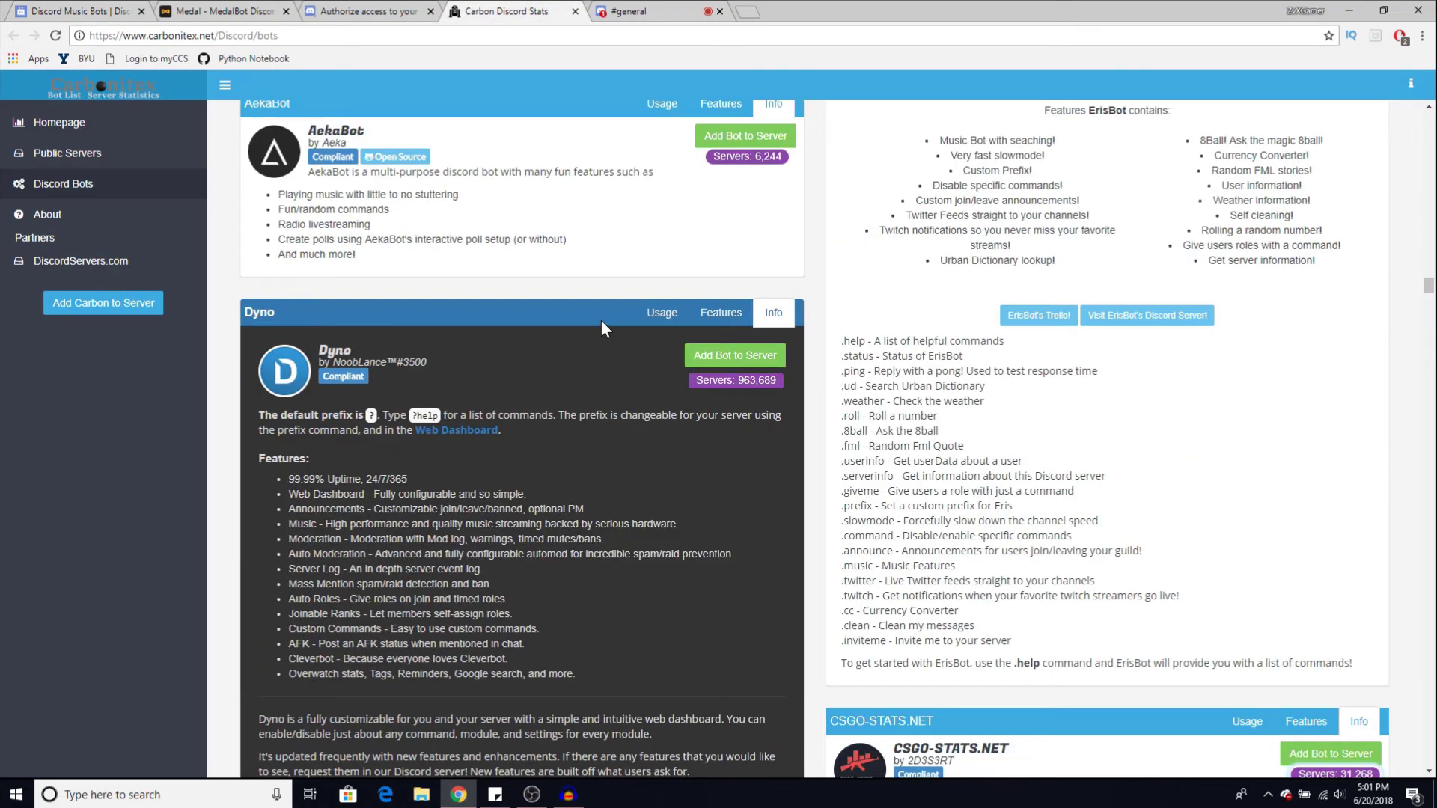
pyautogui.scroll(-4, 612, 356)
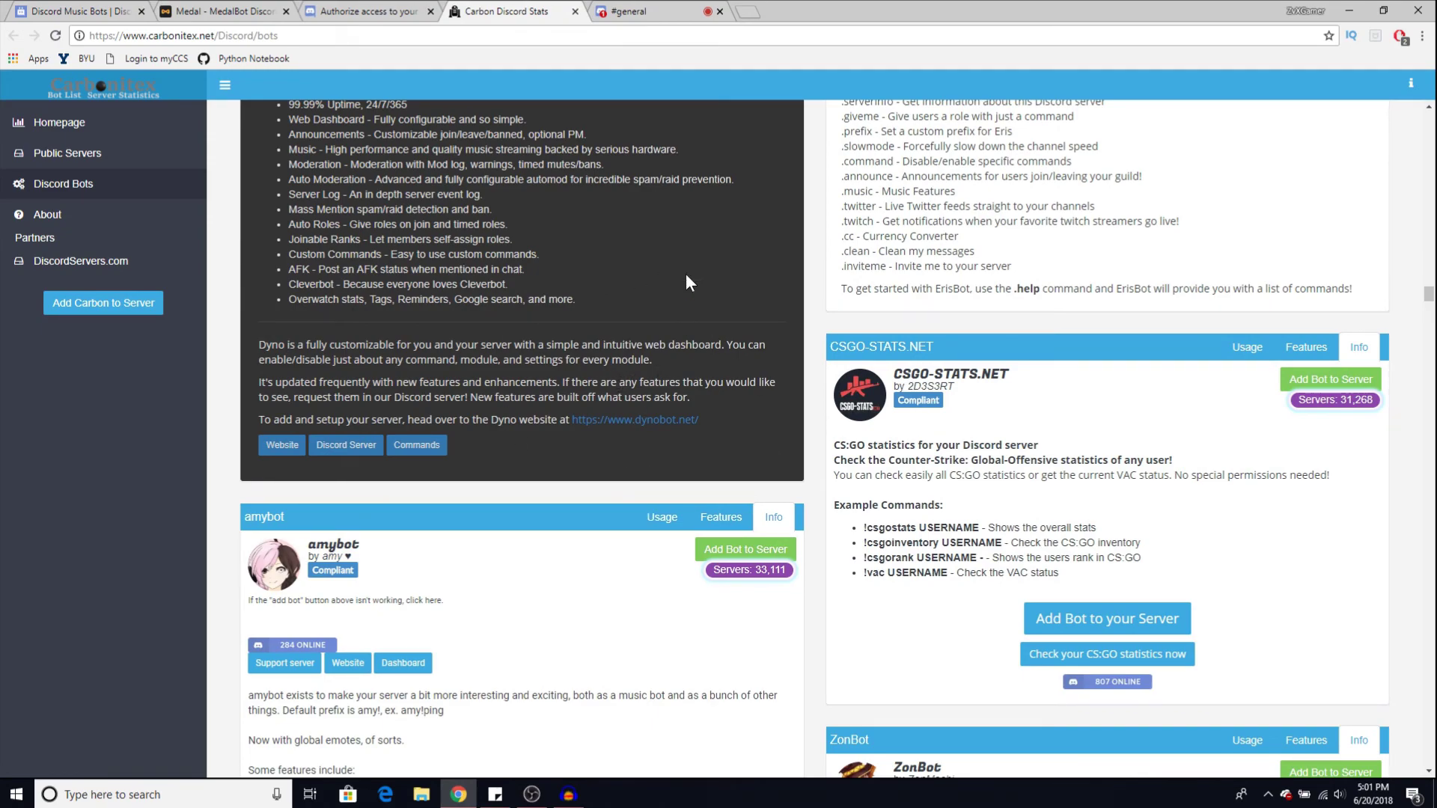
pyautogui.click(666, 11)
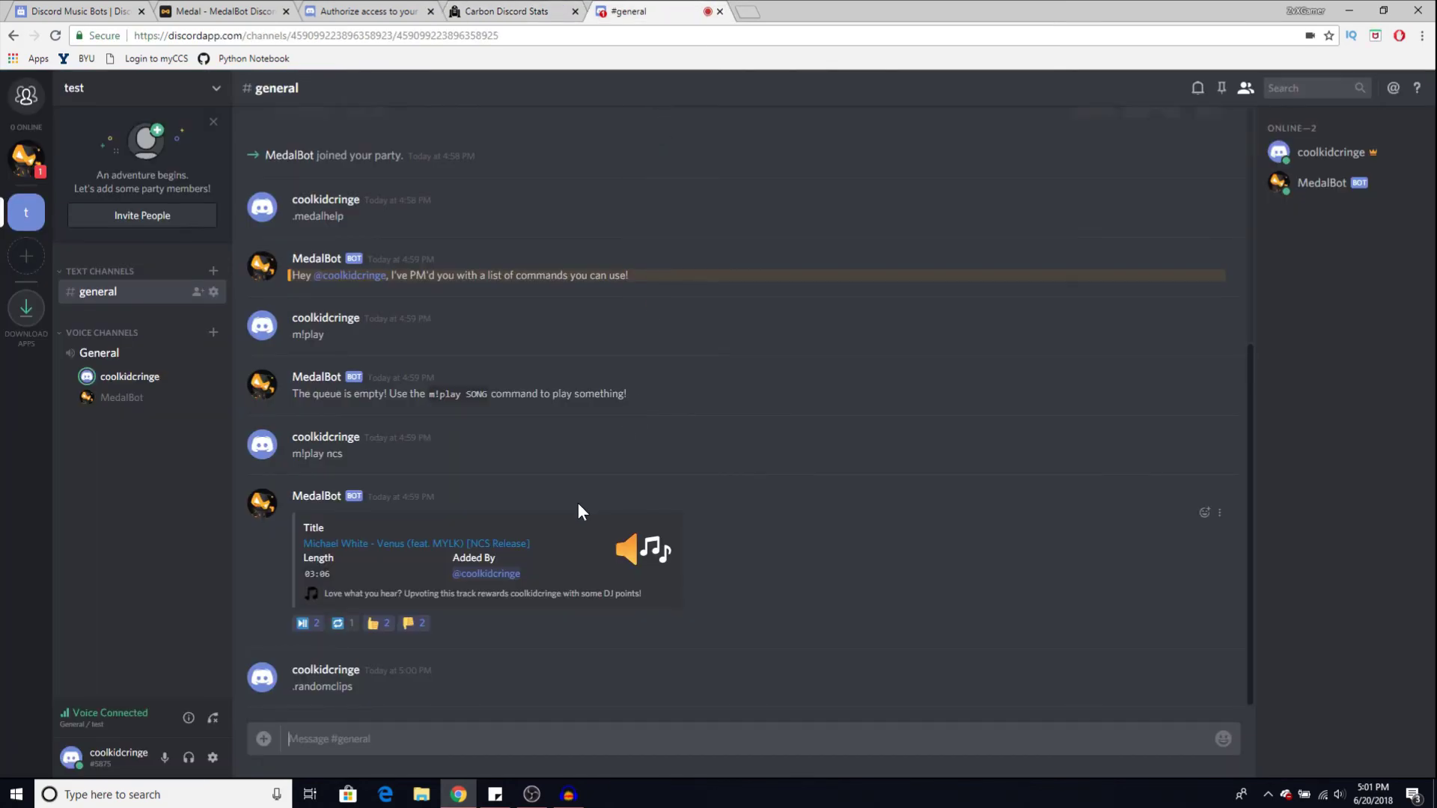